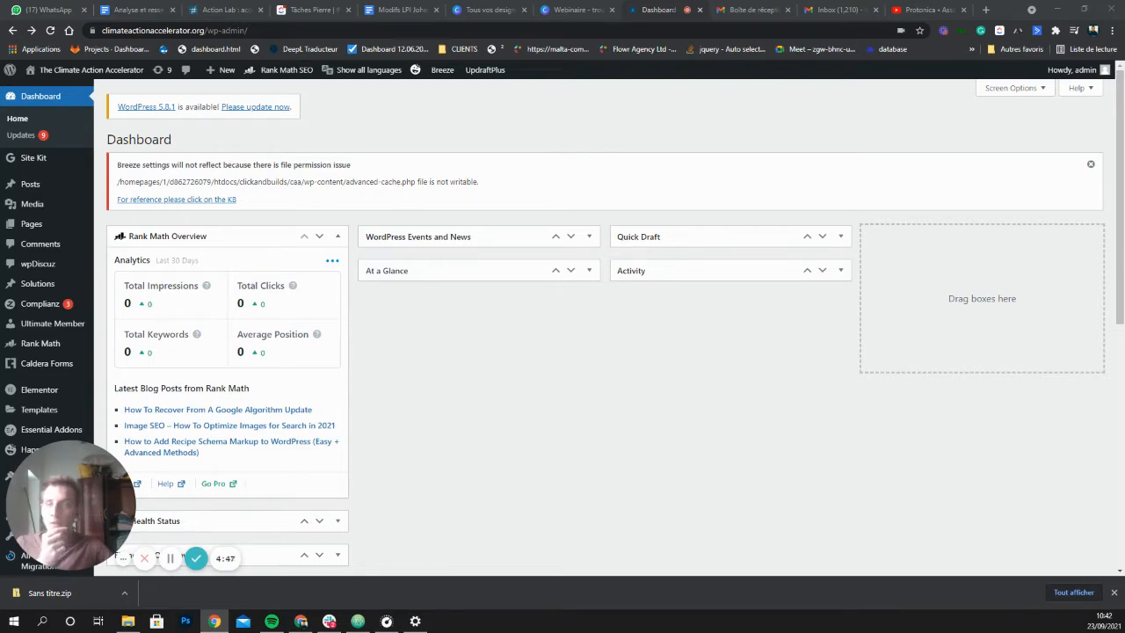
# Open the Slider Revolution overview from the WordPress admin dashboard.
pyautogui.scroll(-5, 136, 268)
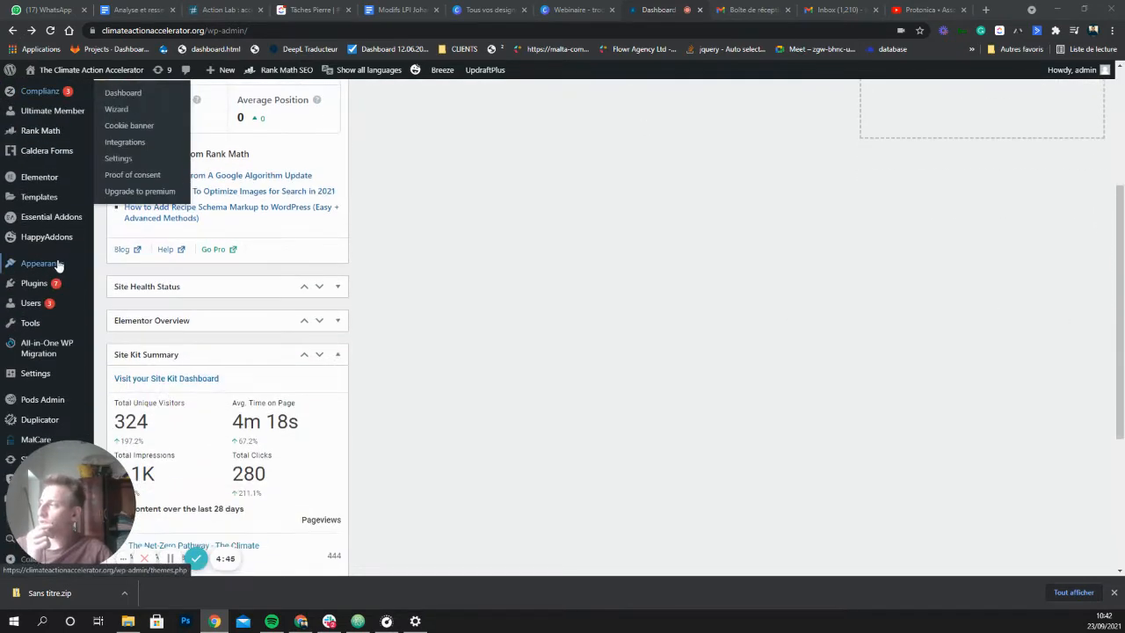
pyautogui.moveTo(94, 492); pyautogui.dragTo(328, 480)
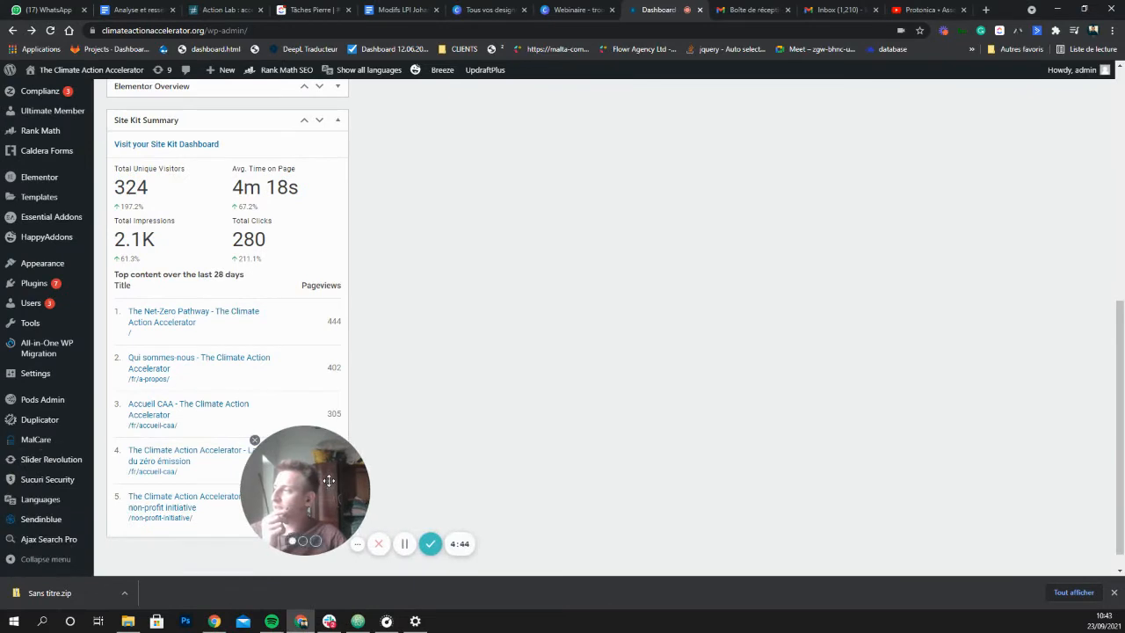
pyautogui.click(44, 467)
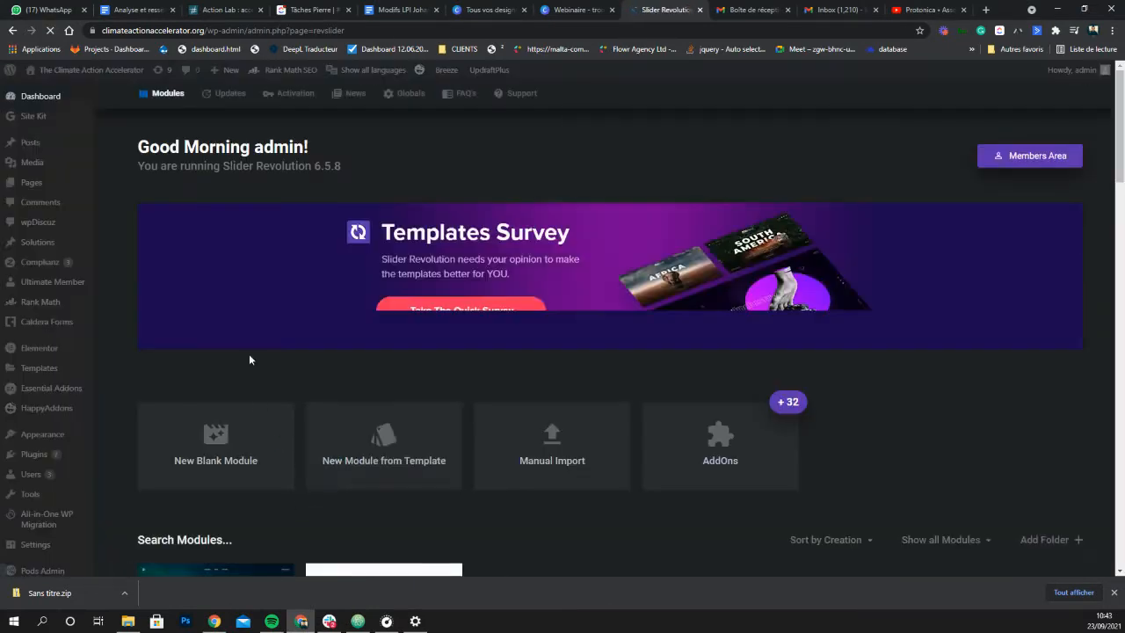
# Find the CAA FR SLIDER HOMEPAGE module and open it in the slide editor.
pyautogui.scroll(-3, 249, 352)
pyautogui.moveTo(200, 432)
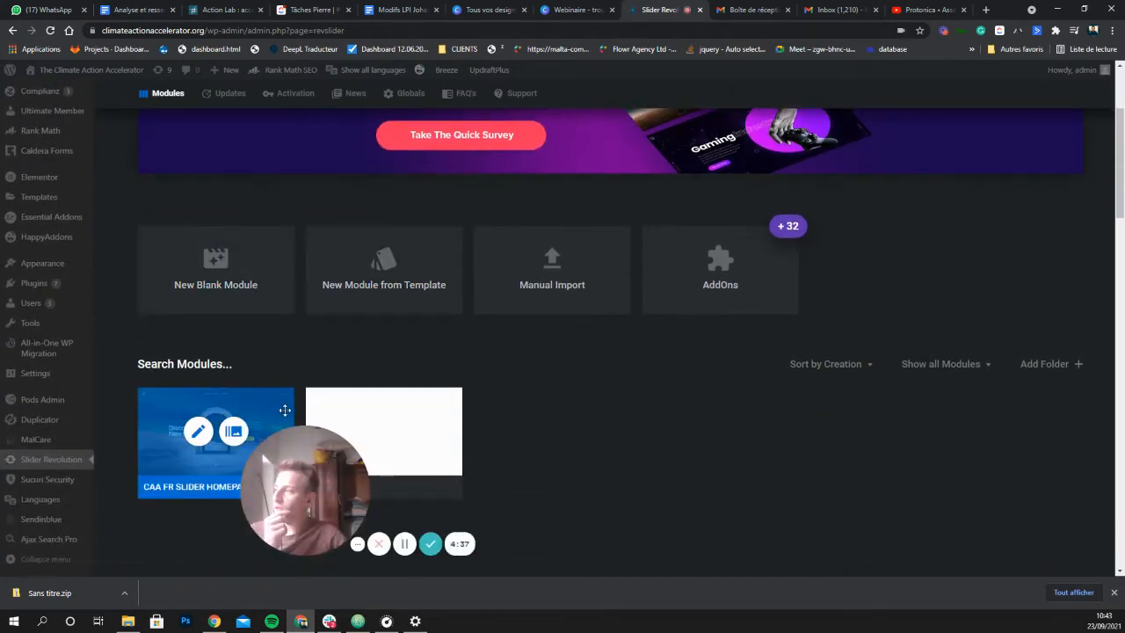
pyautogui.moveTo(248, 466); pyautogui.dragTo(867, 472)
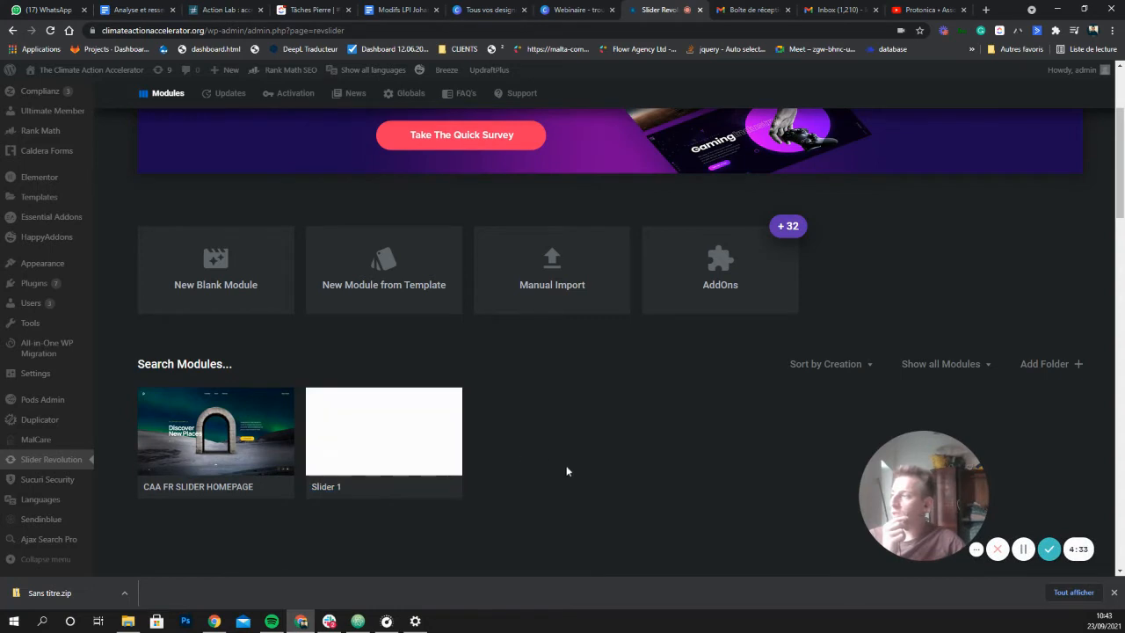
pyautogui.scroll(2, 576, 472)
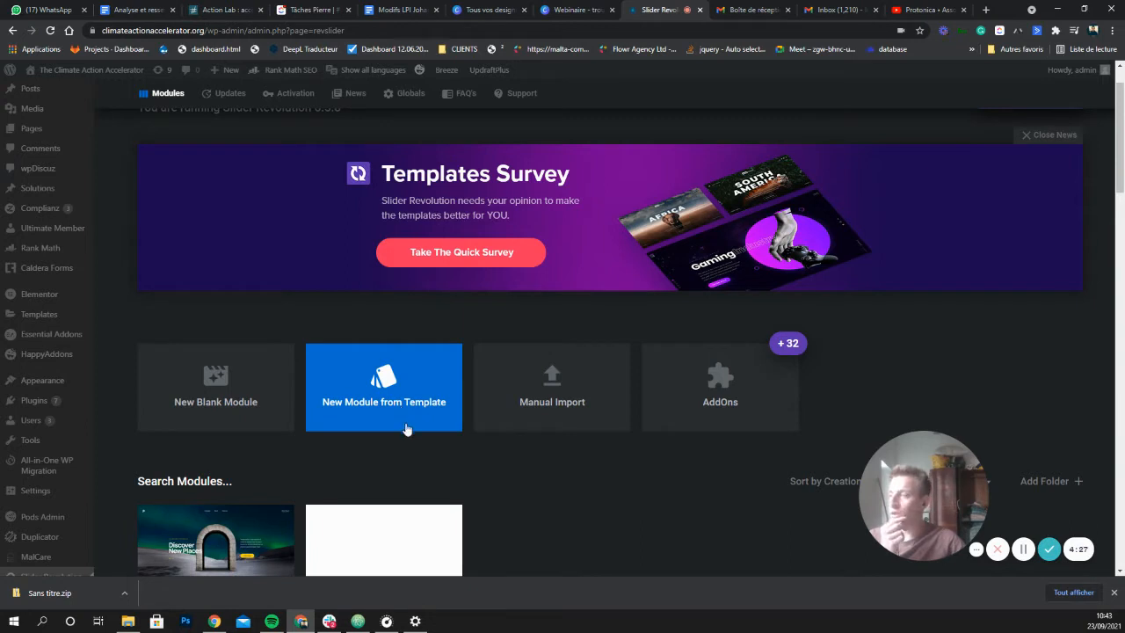
pyautogui.scroll(-1, 204, 508)
pyautogui.click(197, 496)
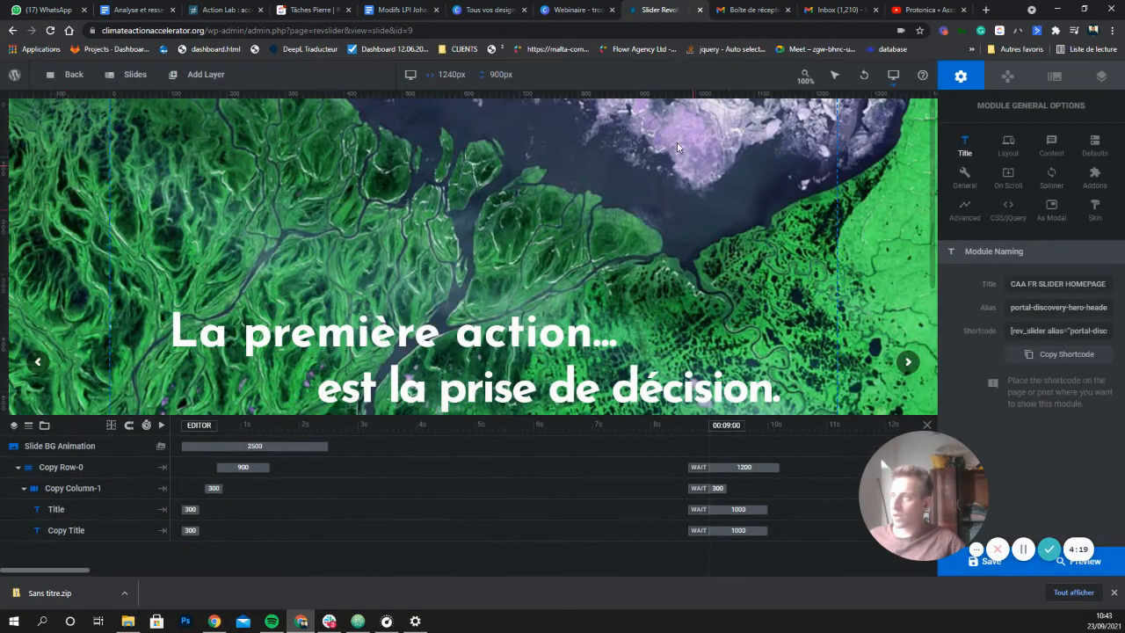
# Reduce the zoom of the editing canvas to 70%.
pyautogui.moveTo(806, 85)
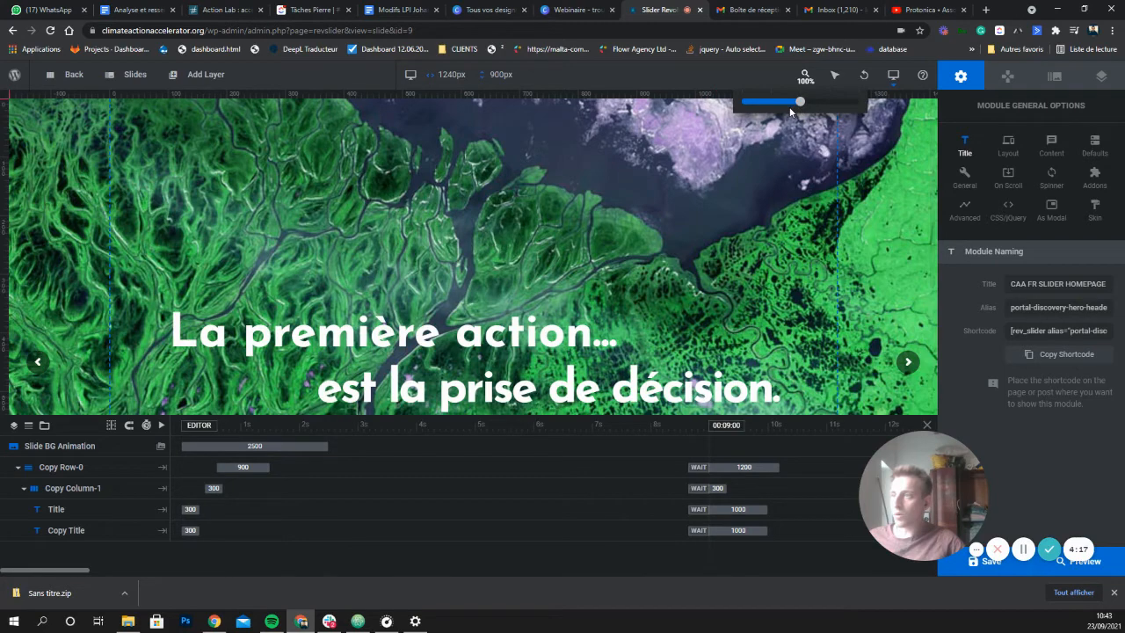
pyautogui.moveTo(800, 106); pyautogui.dragTo(778, 110)
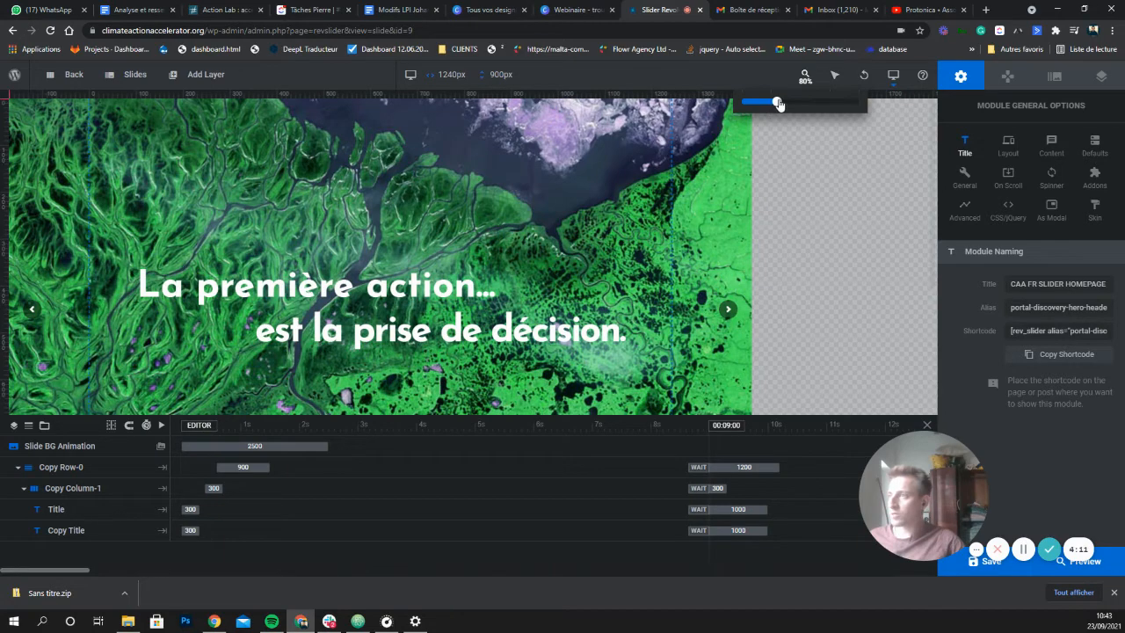
pyautogui.moveTo(777, 103); pyautogui.dragTo(765, 105)
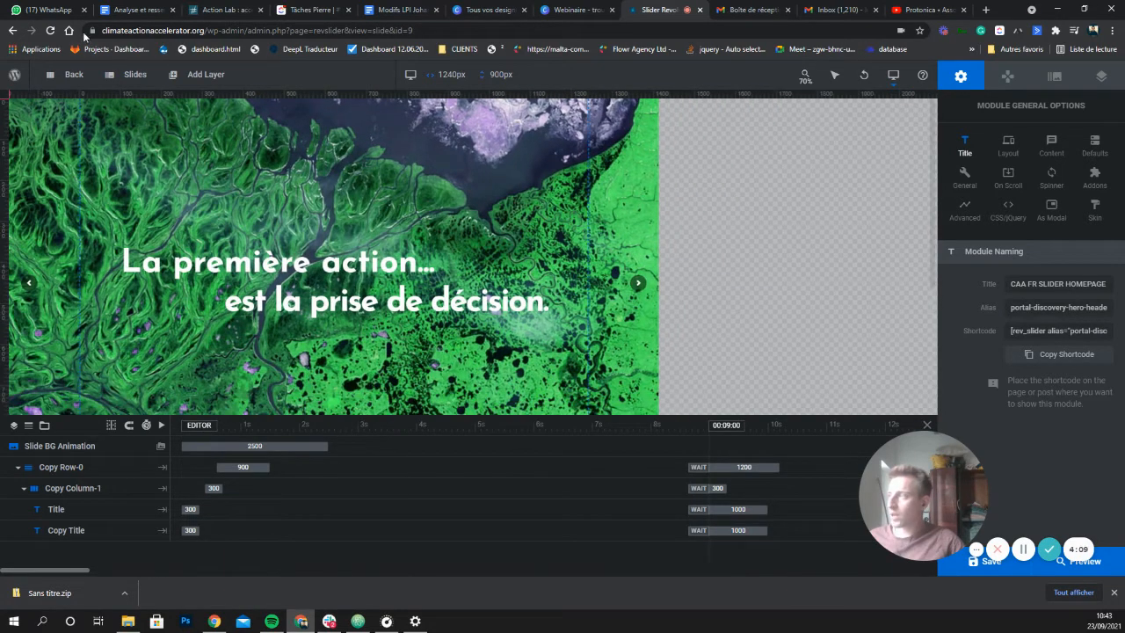
# View the module's global layers, and return to slide #1.
pyautogui.moveTo(129, 77)
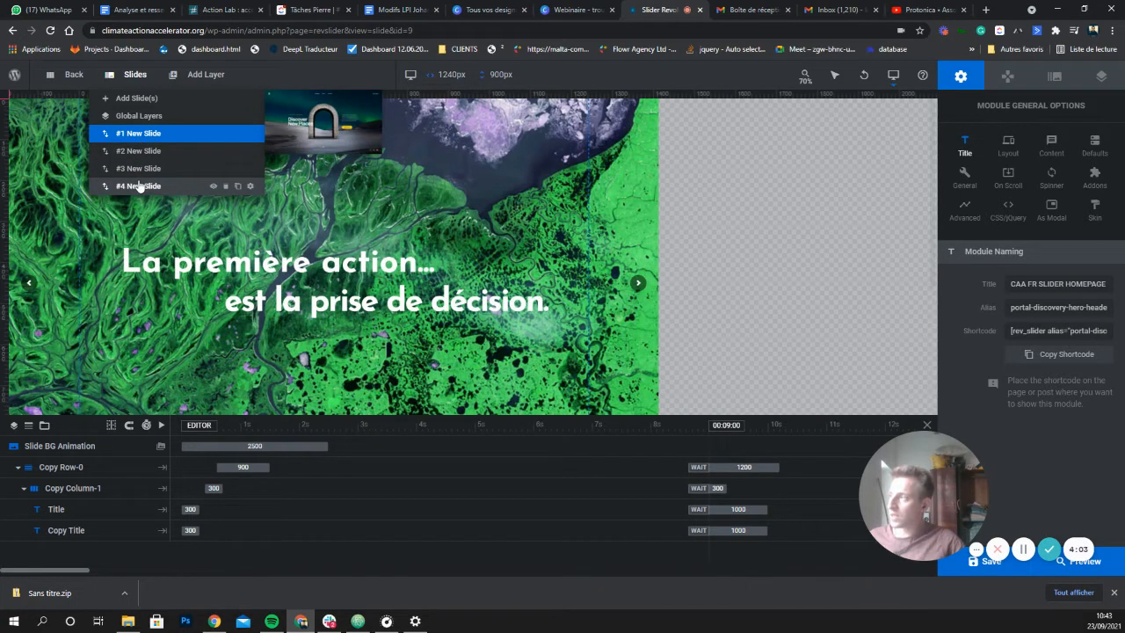
pyautogui.click(142, 116)
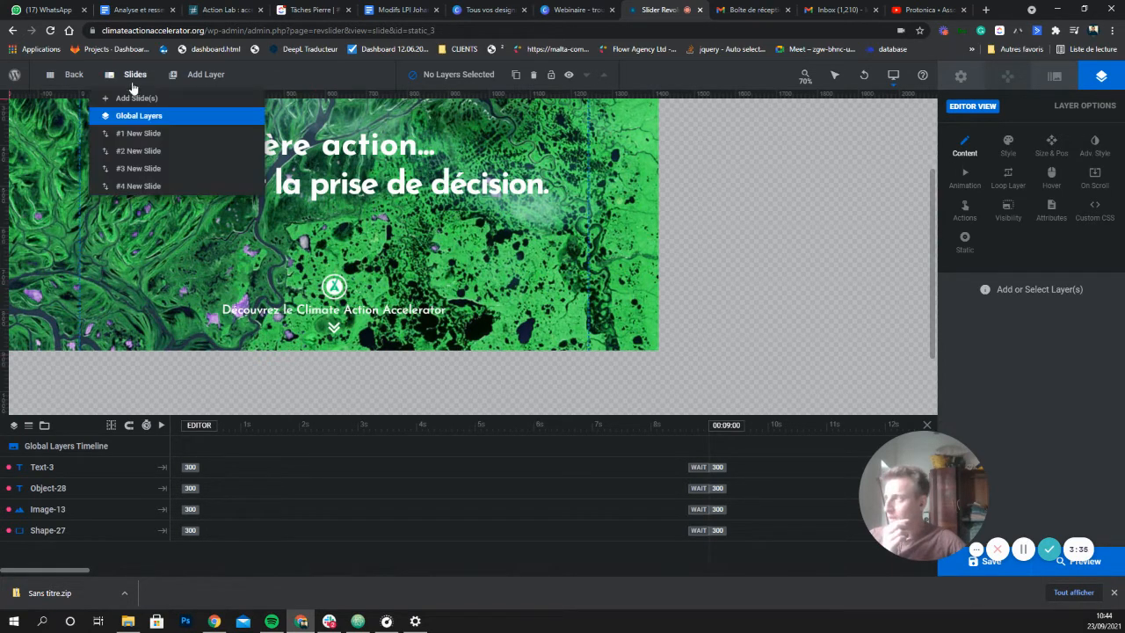
pyautogui.click(137, 134)
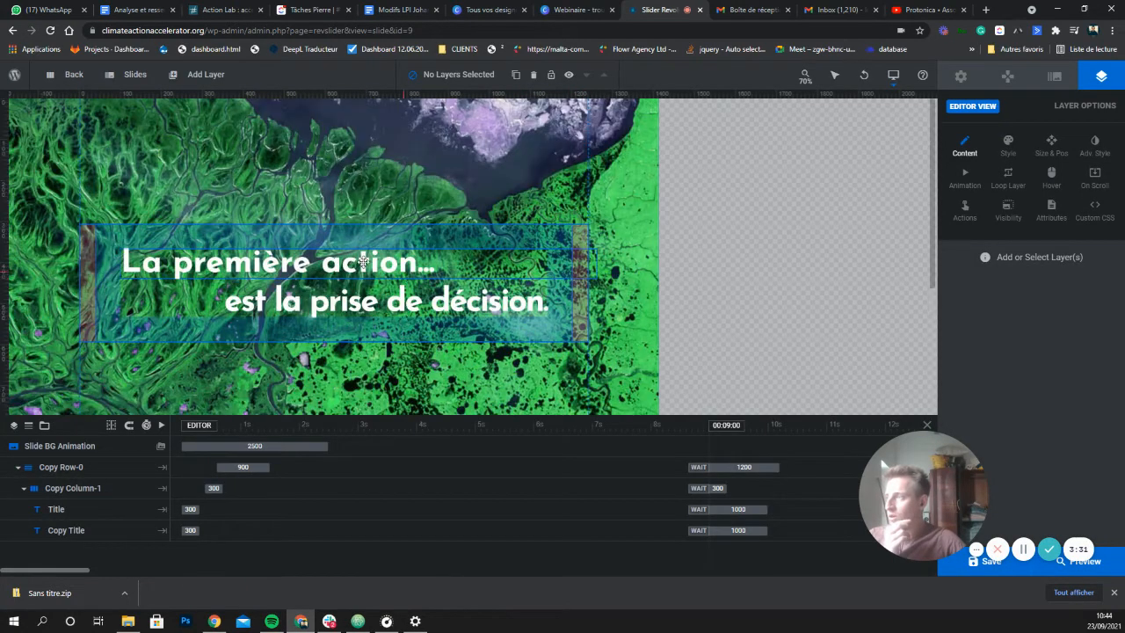
# Inspect the content of both headline text layers, plus the style and size settings of the "est la prise de décision." layer.
pyautogui.click(362, 256)
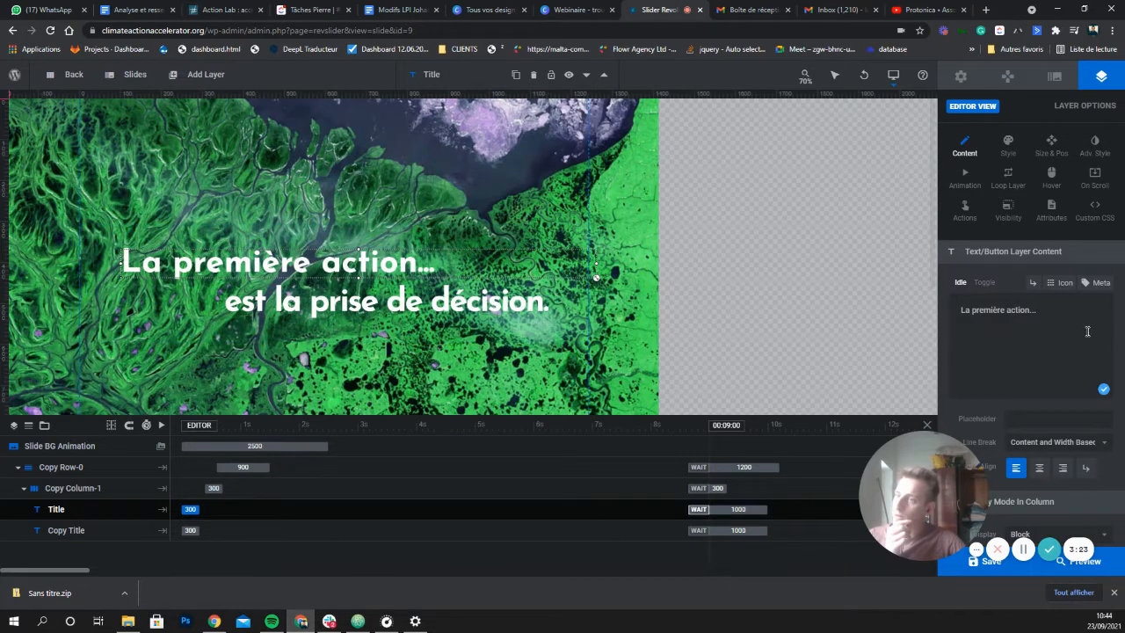
pyautogui.click(502, 293)
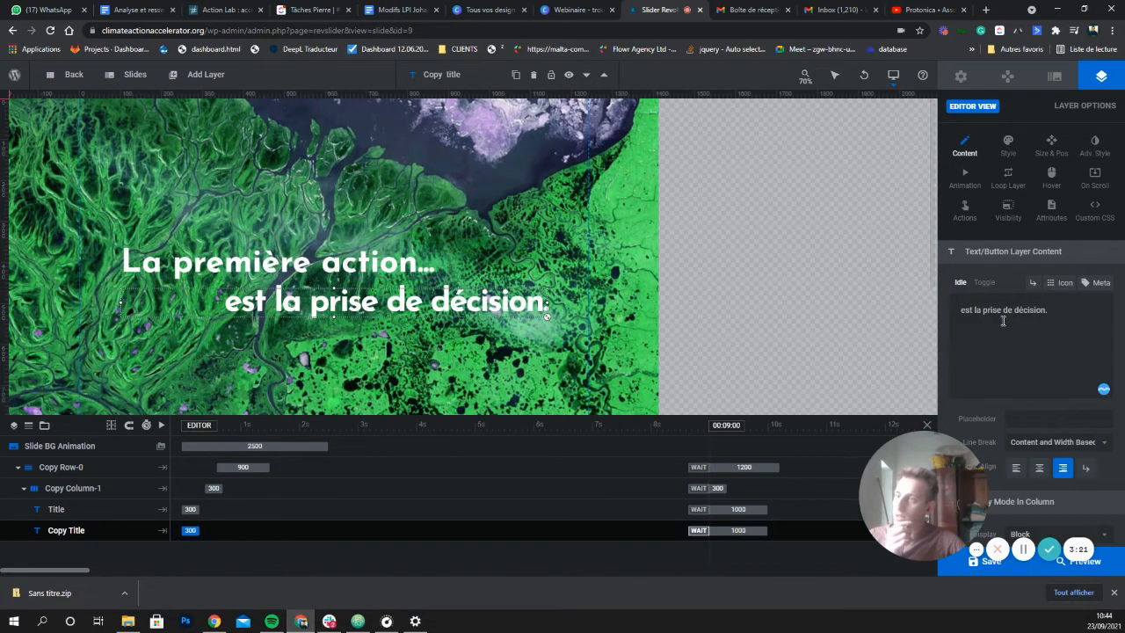
pyautogui.click(1008, 143)
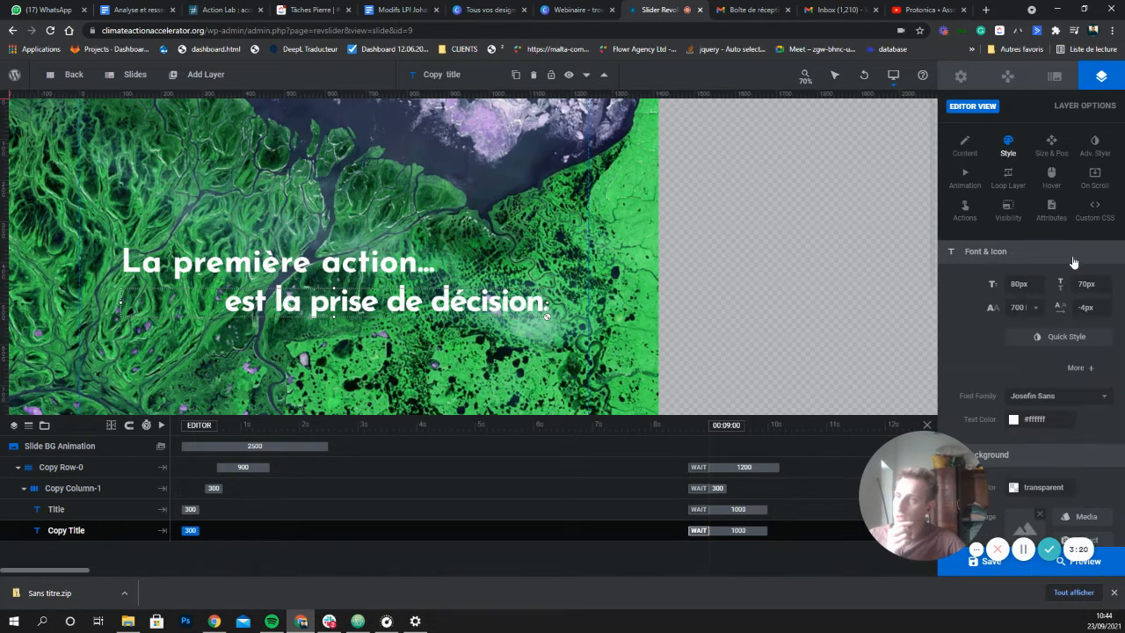
pyautogui.click(1052, 147)
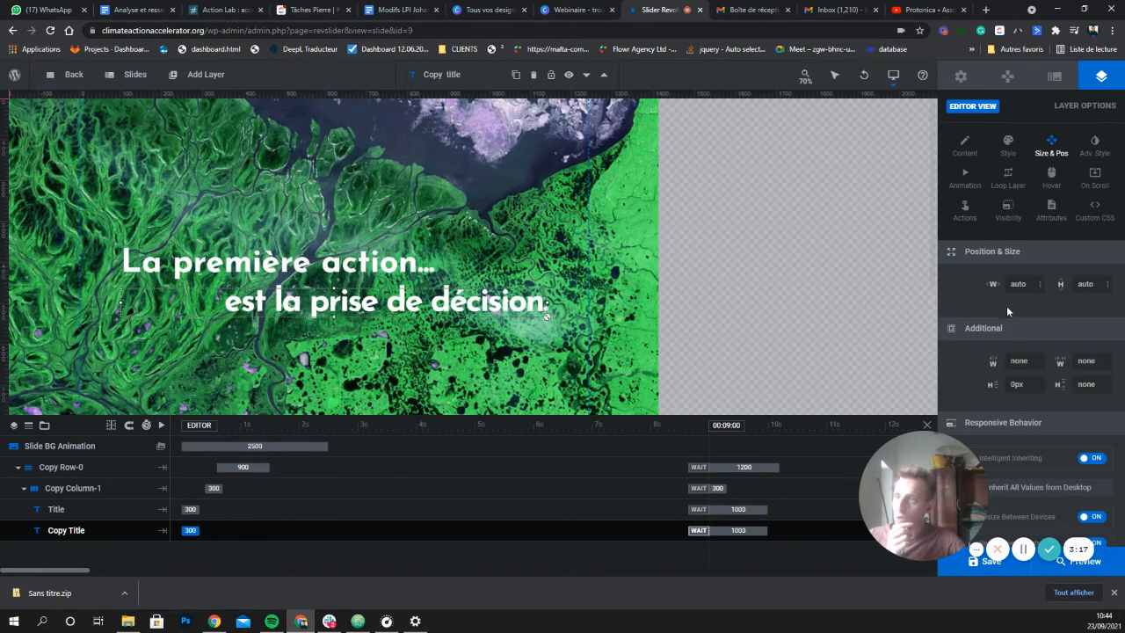
pyautogui.click(965, 146)
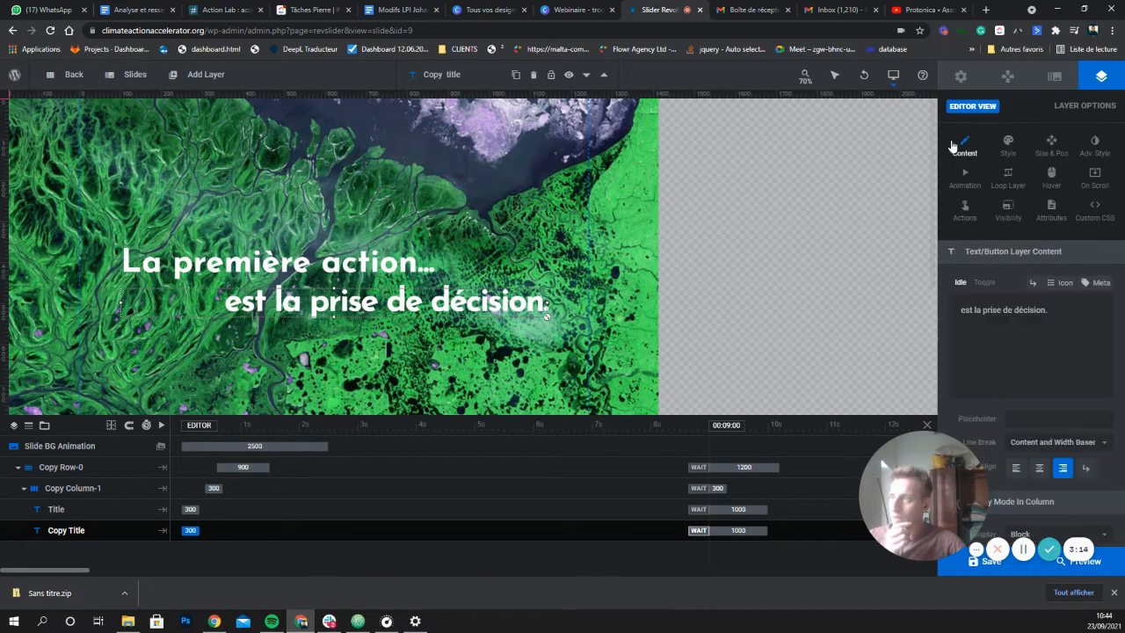
# Examine how the row and column containing the two headline texts are nested in the timeline, then clear the layer selection.
pyautogui.click(522, 132)
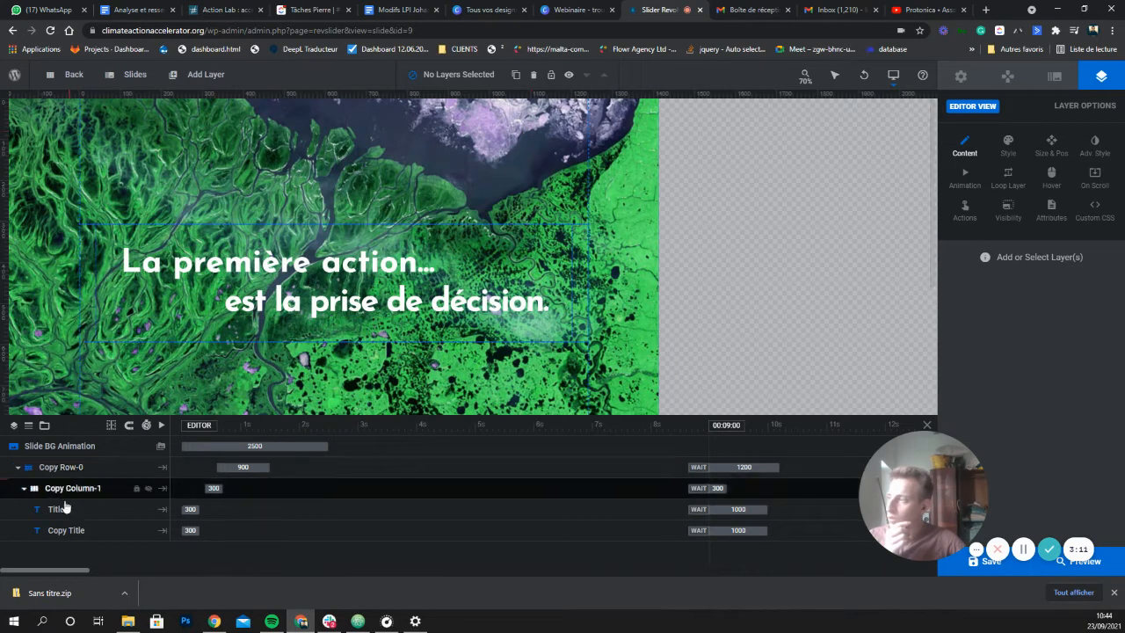
pyautogui.click(24, 489)
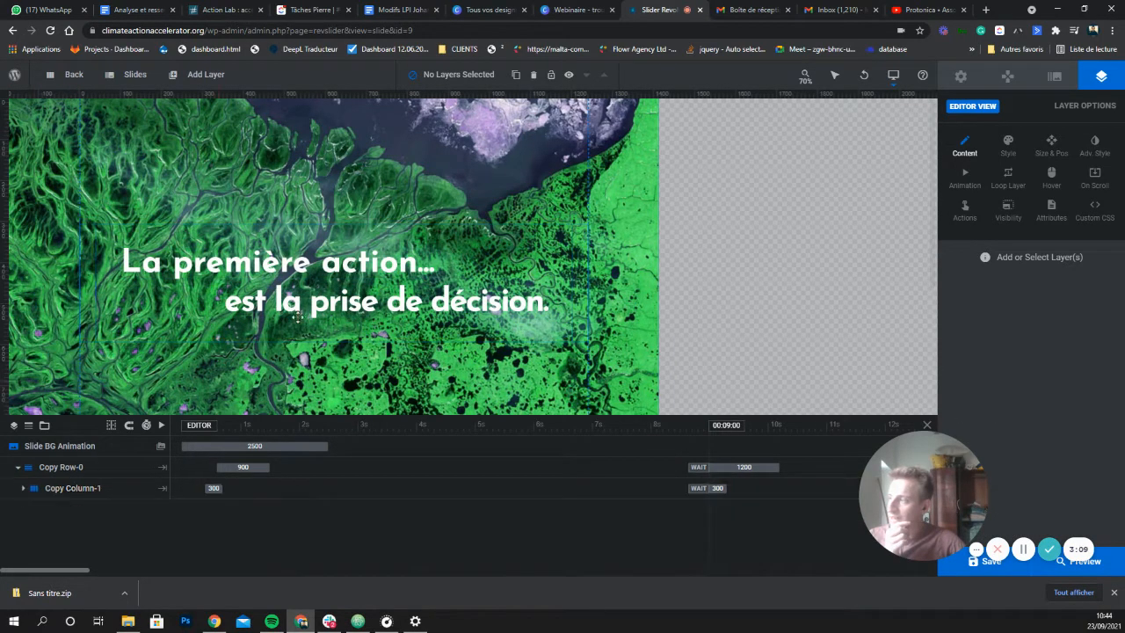
pyautogui.click(577, 236)
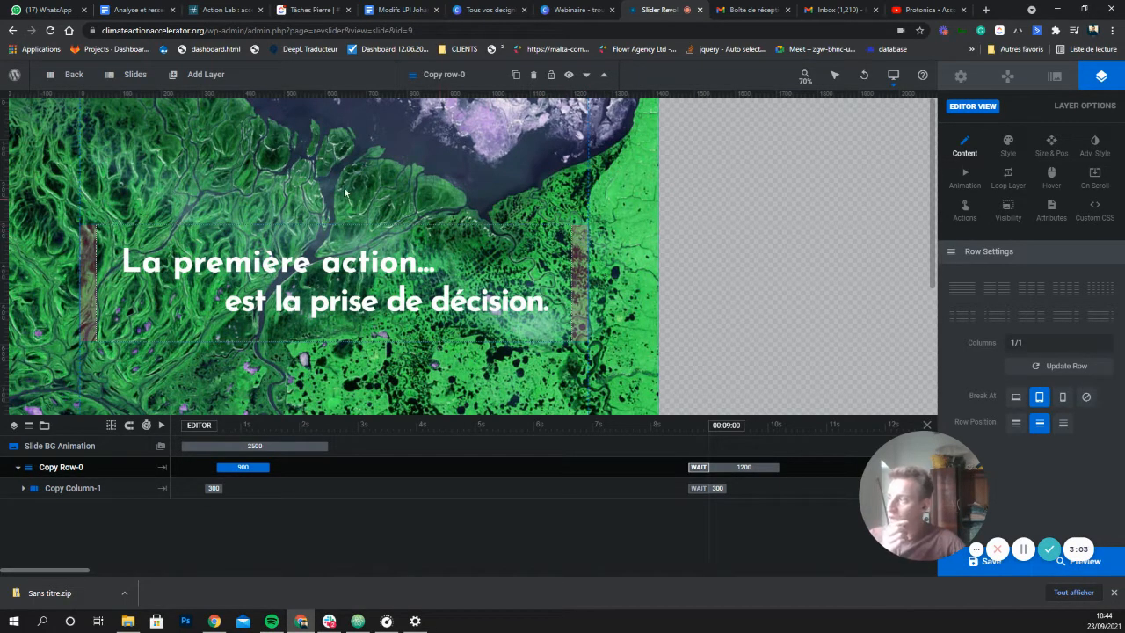
pyautogui.click(91, 490)
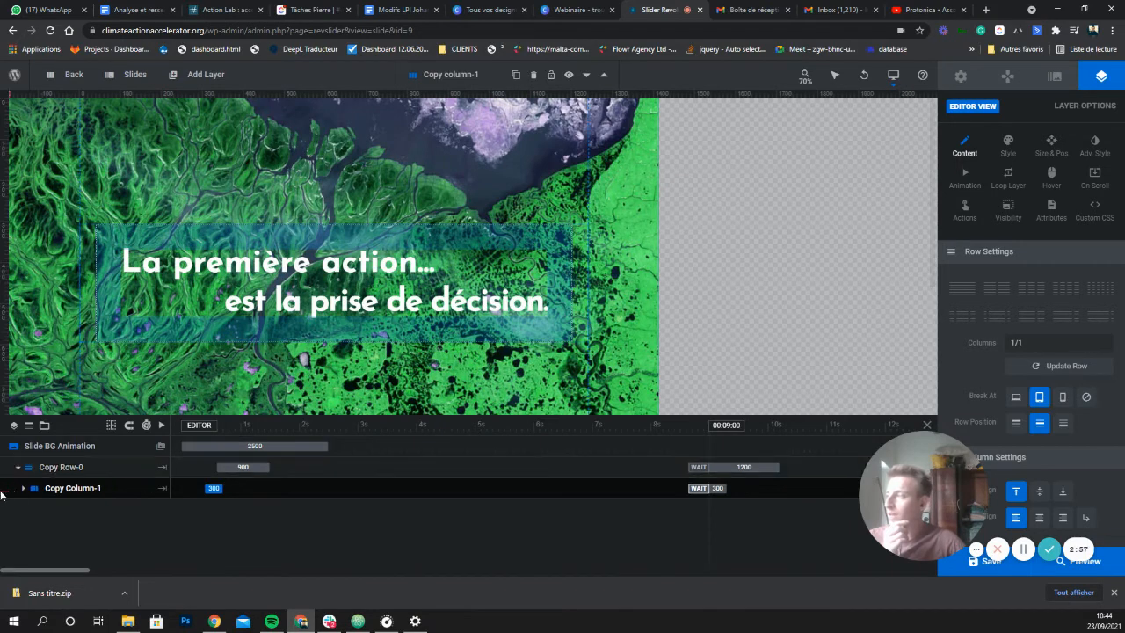
pyautogui.click(23, 487)
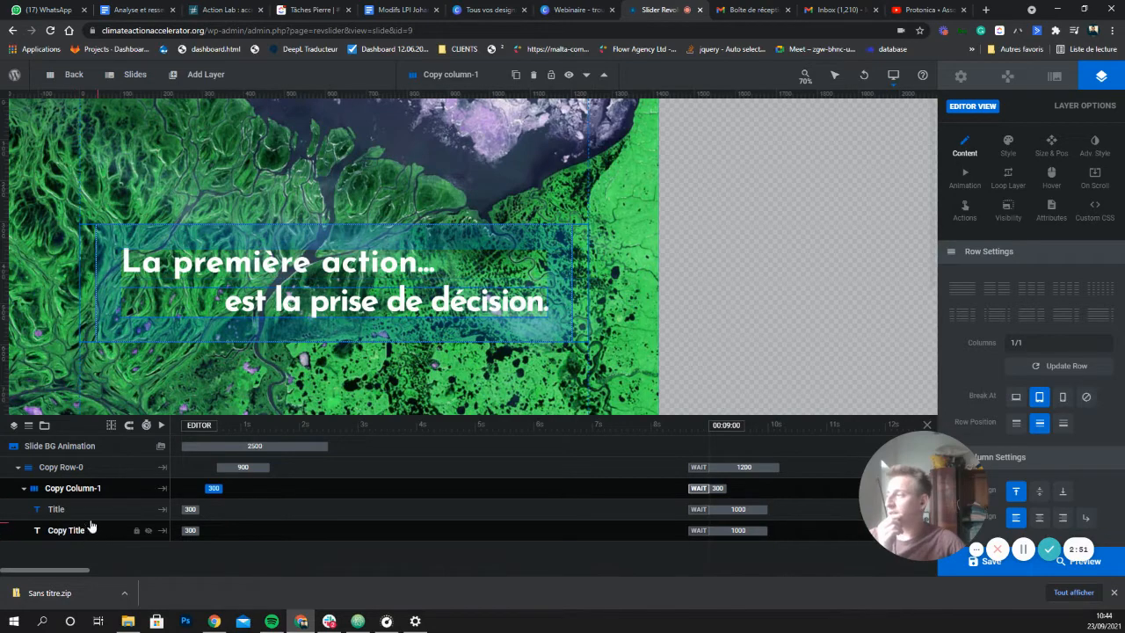
pyautogui.click(479, 120)
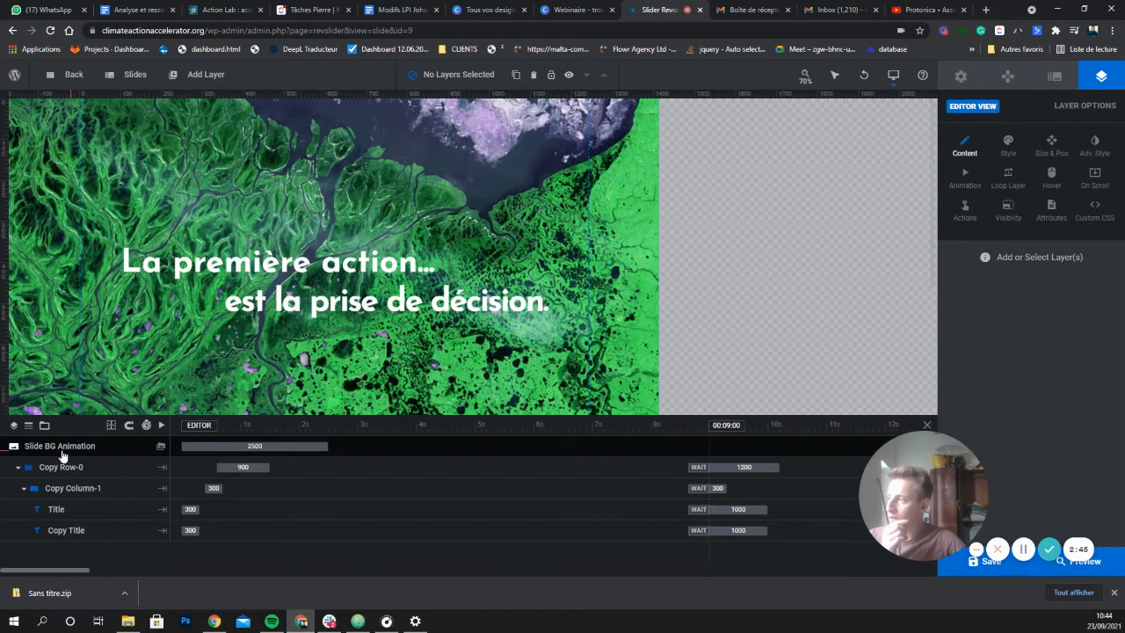
# Browse the media library and the available source types for the slide background, keeping the current image.
pyautogui.rightClick(32, 451)
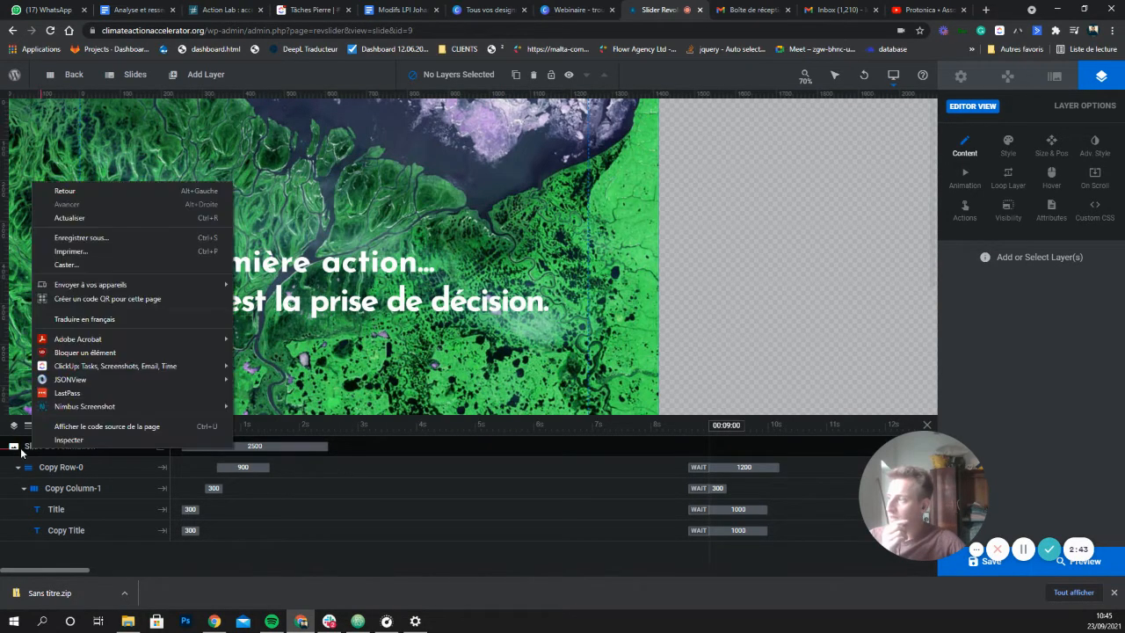
pyautogui.click(21, 452)
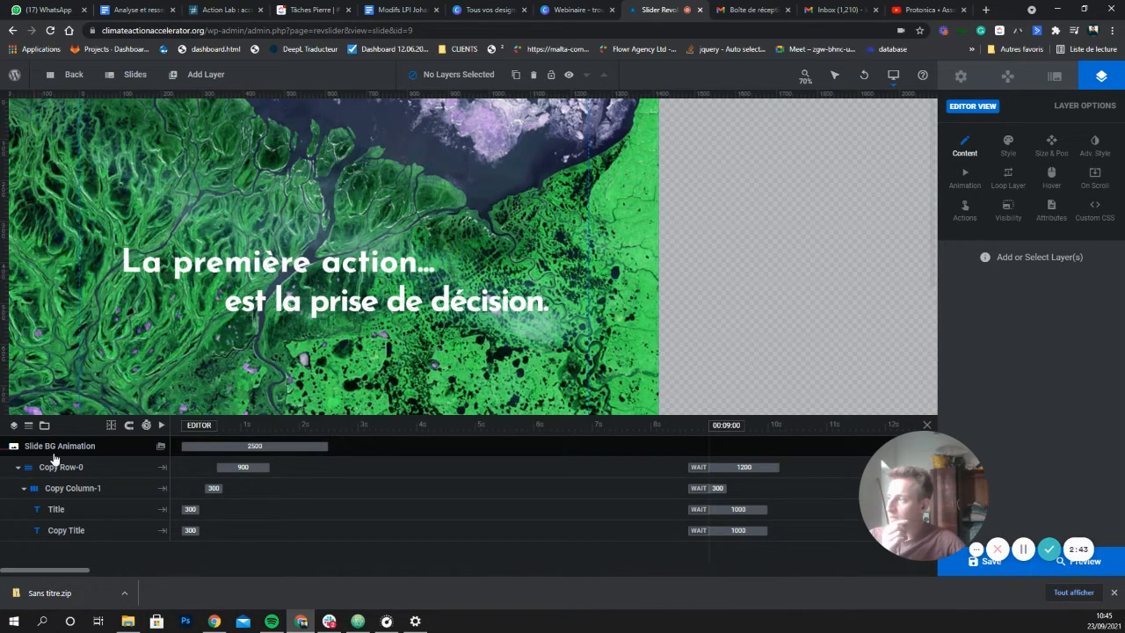
pyautogui.rightClick(510, 150)
pyautogui.moveTo(530, 167)
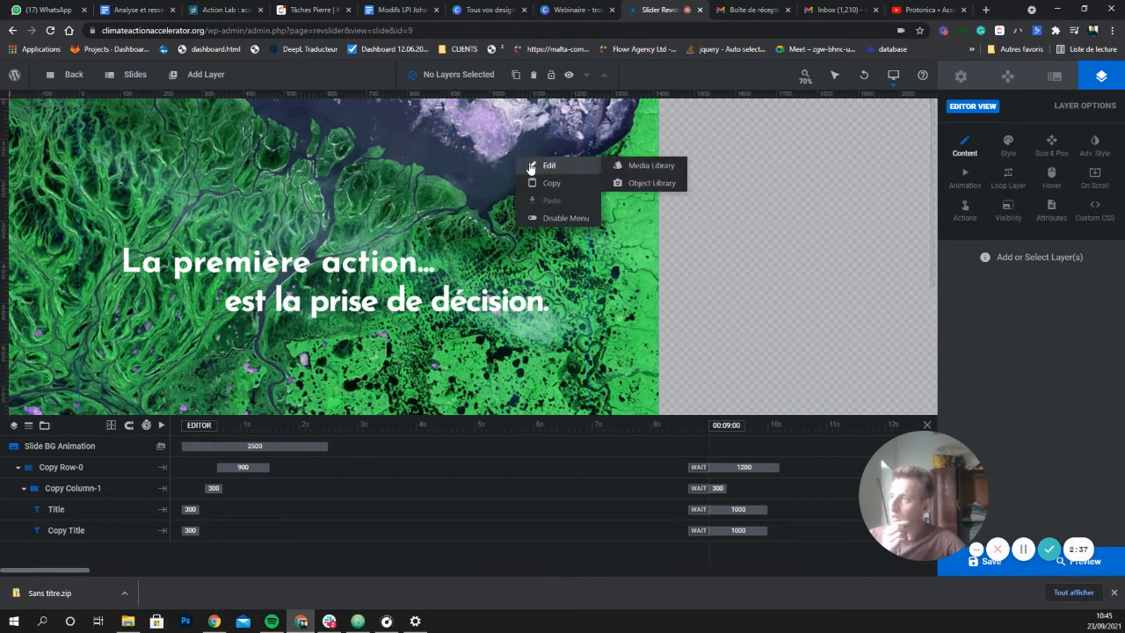
pyautogui.click(623, 174)
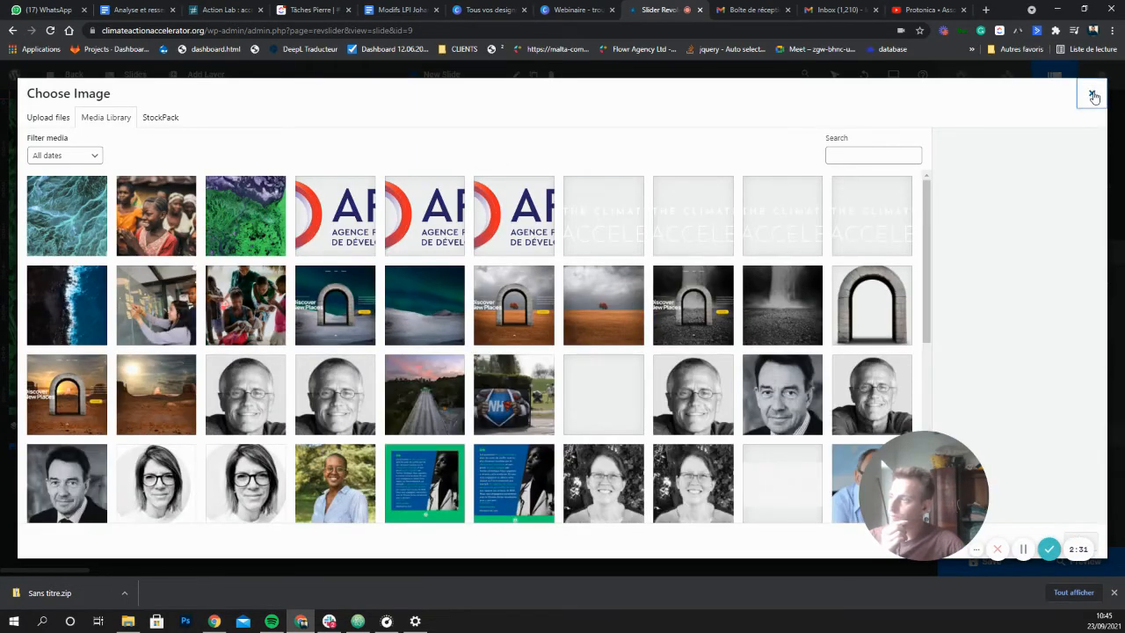
pyautogui.click(1092, 94)
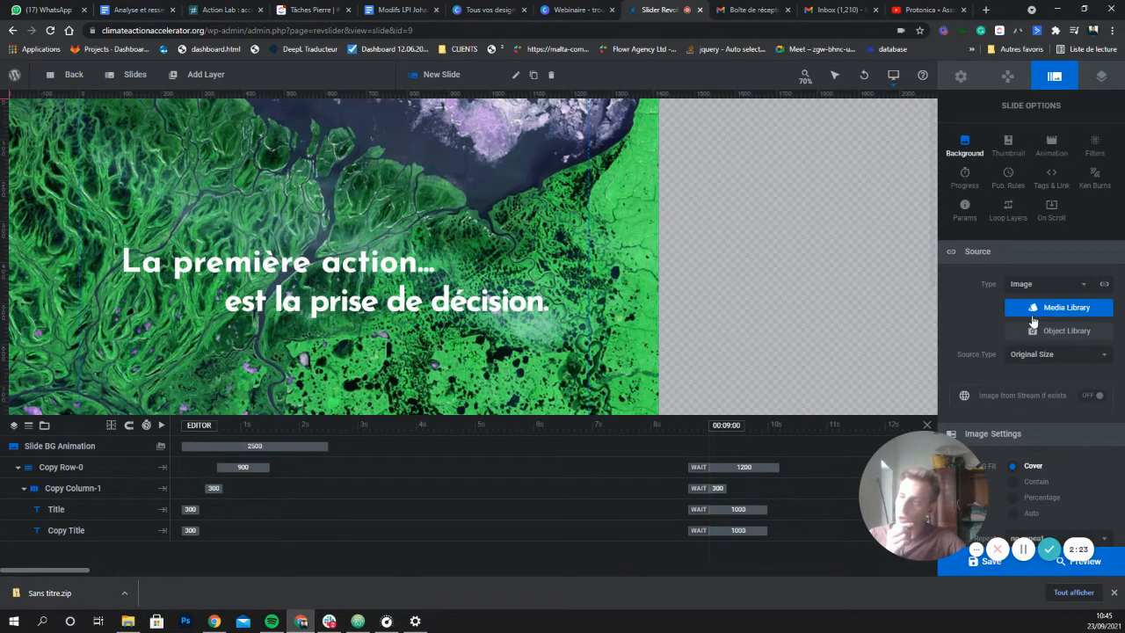
pyautogui.click(1061, 284)
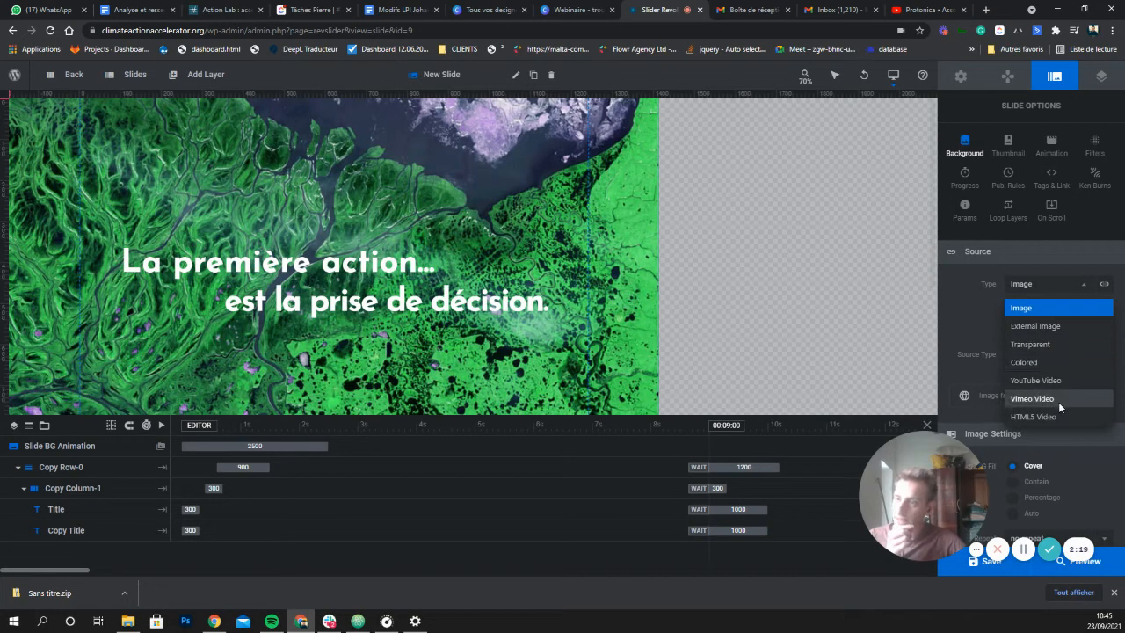
pyautogui.click(971, 292)
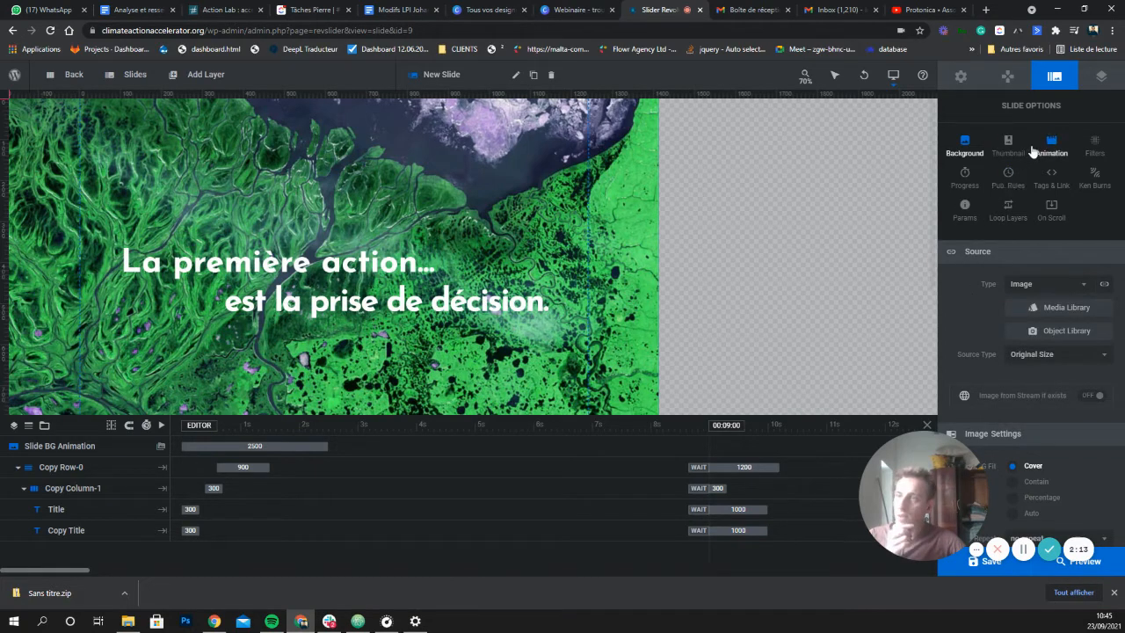
# Try the Earlybird, Rise, Toaster and Perpetua filters on the slide background, and reset it to No Filter.
pyautogui.click(1095, 154)
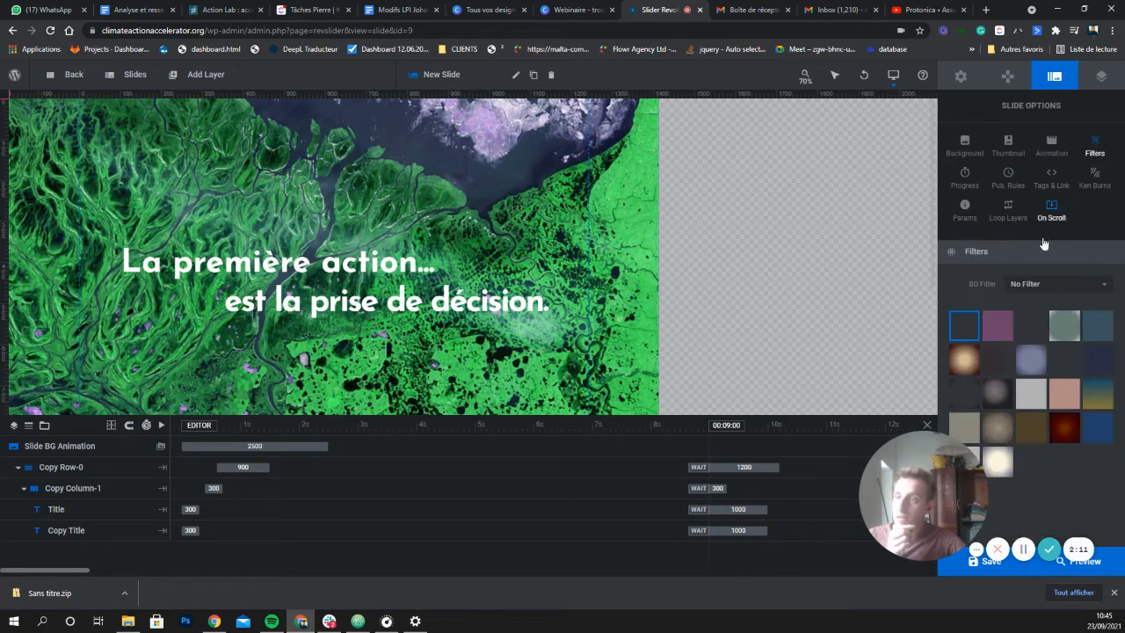
pyautogui.click(963, 368)
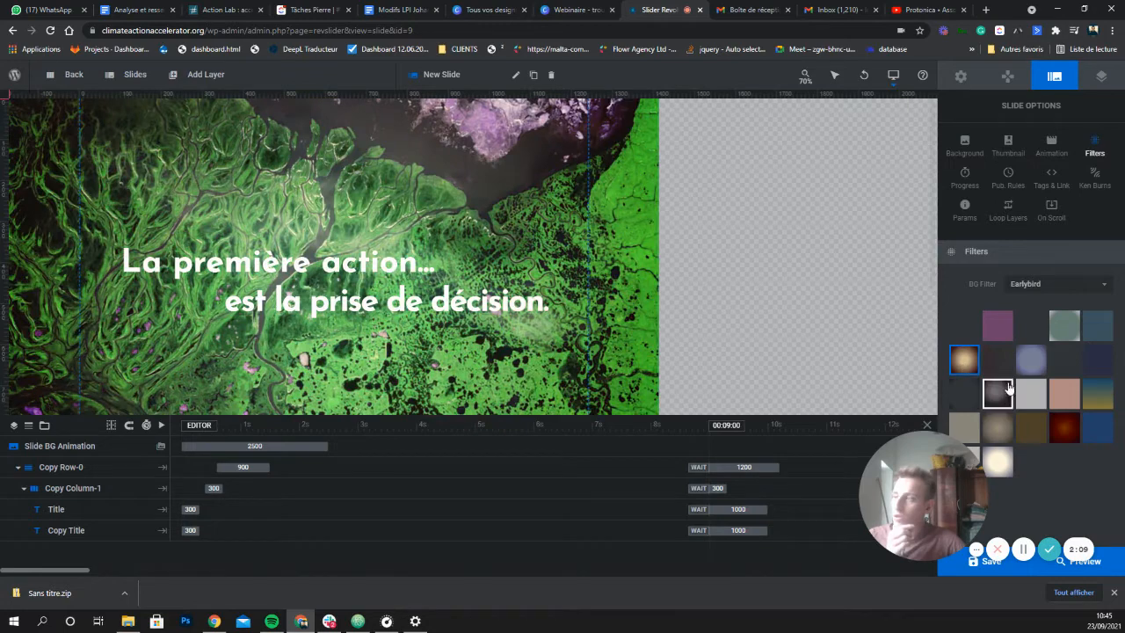
pyautogui.click(999, 430)
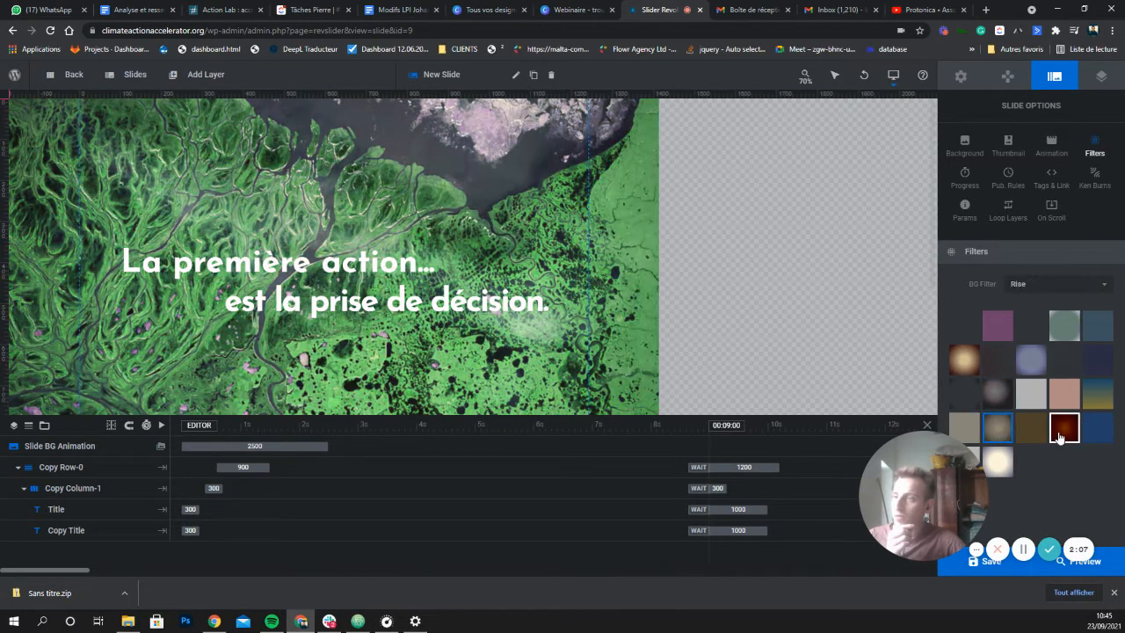
pyautogui.click(1064, 428)
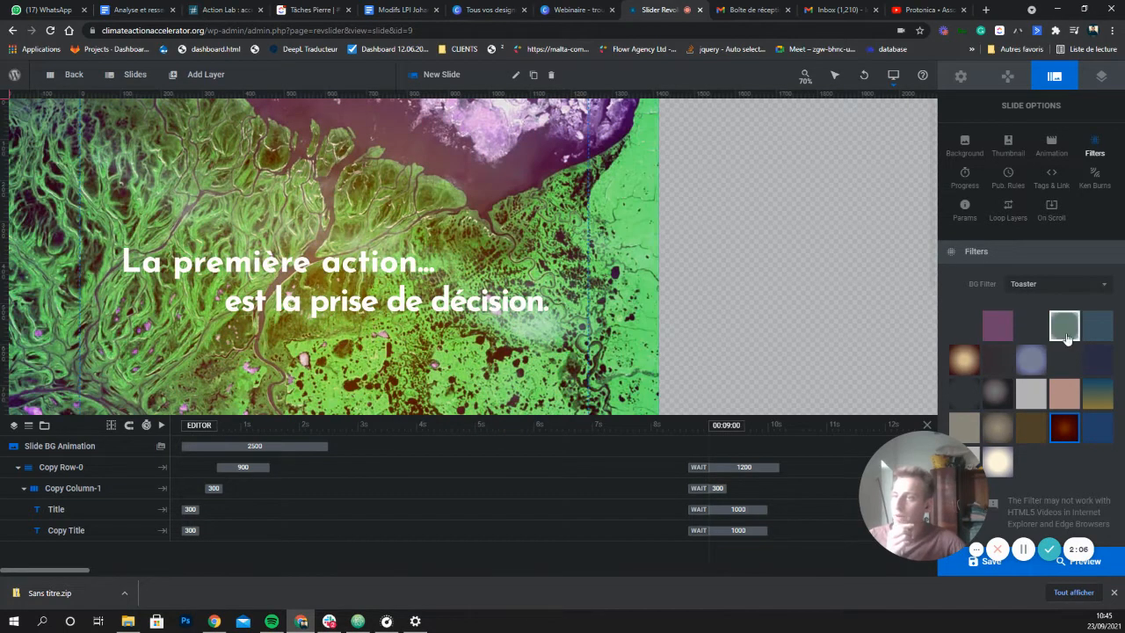
pyautogui.click(1097, 394)
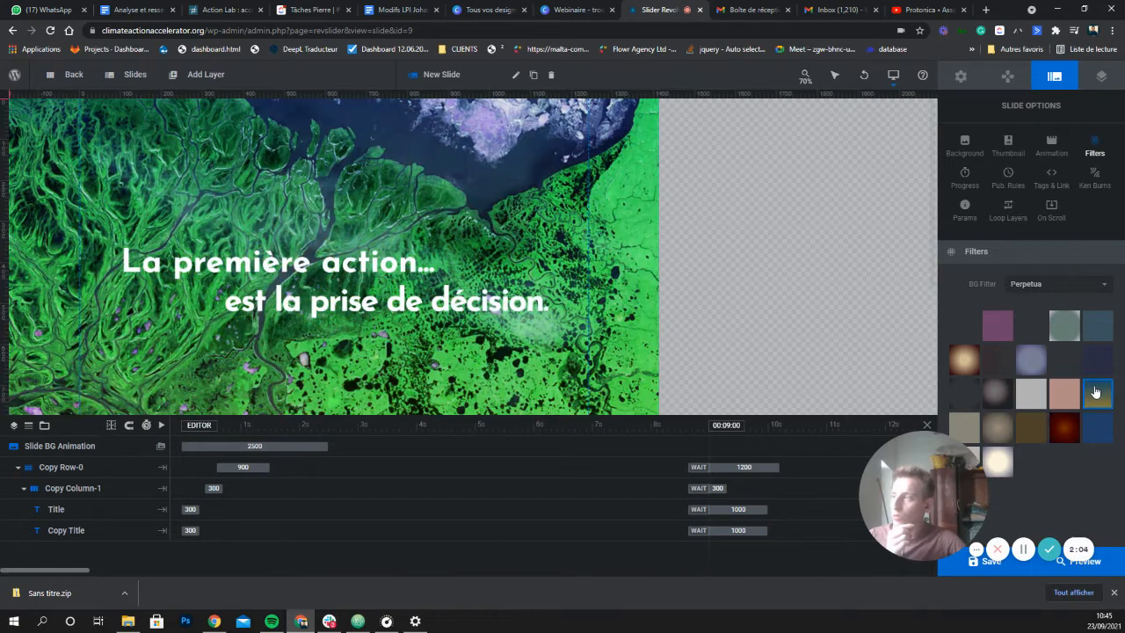
pyautogui.click(964, 325)
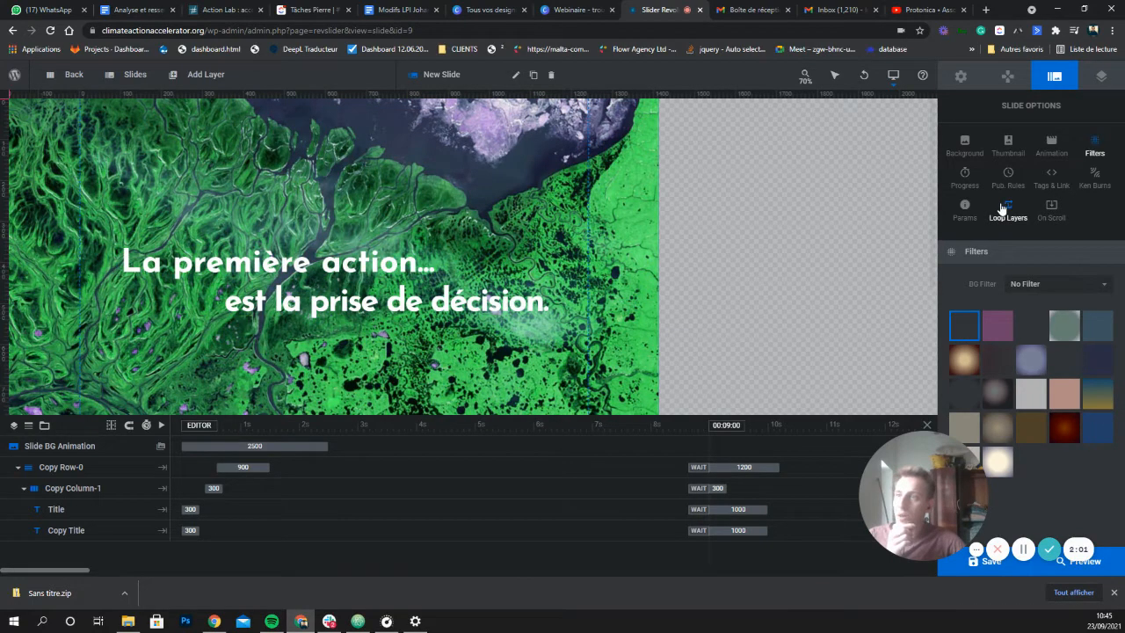
# Enable the Ken Burns pan zoom for the slide background and set its ending zoom to 120%.
pyautogui.click(1093, 180)
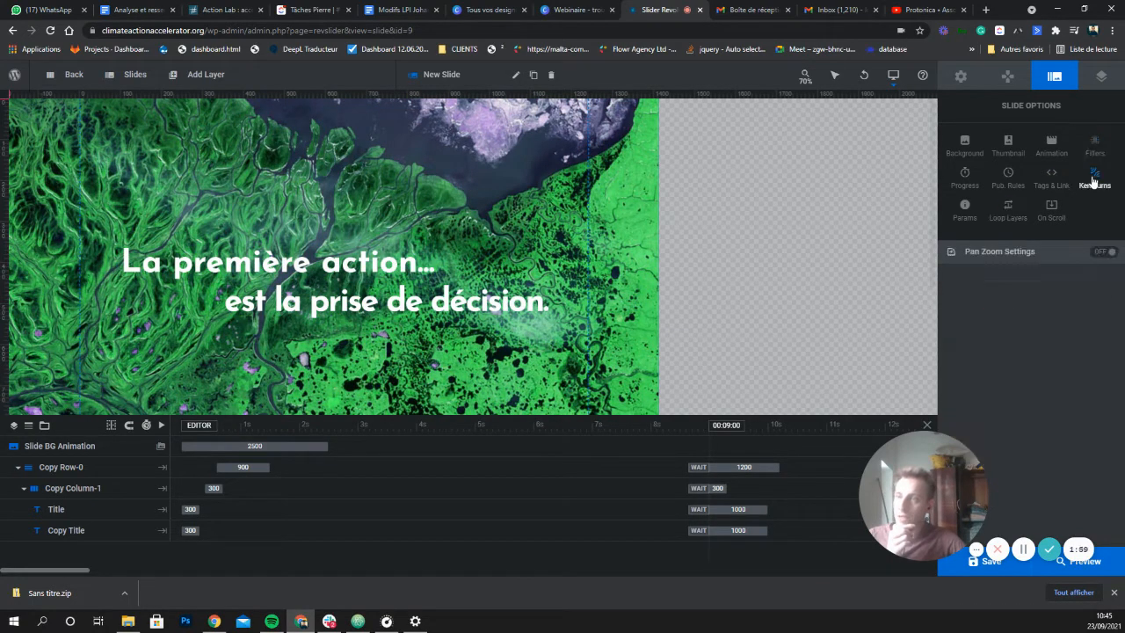
pyautogui.click(1100, 252)
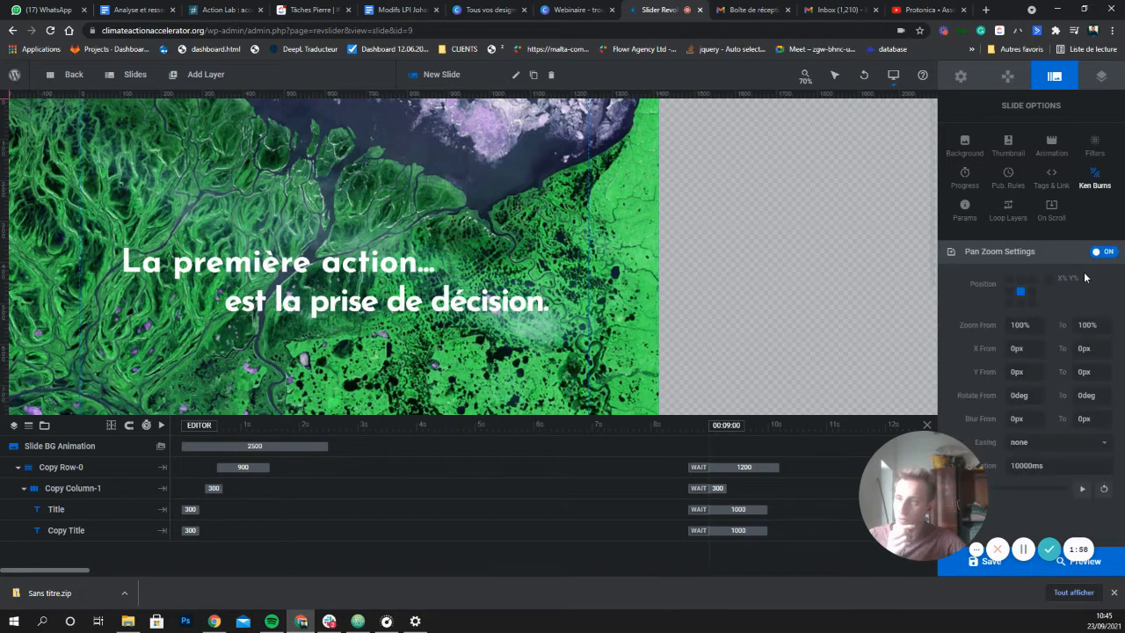
pyautogui.doubleClick(1083, 324)
pyautogui.click(1083, 324)
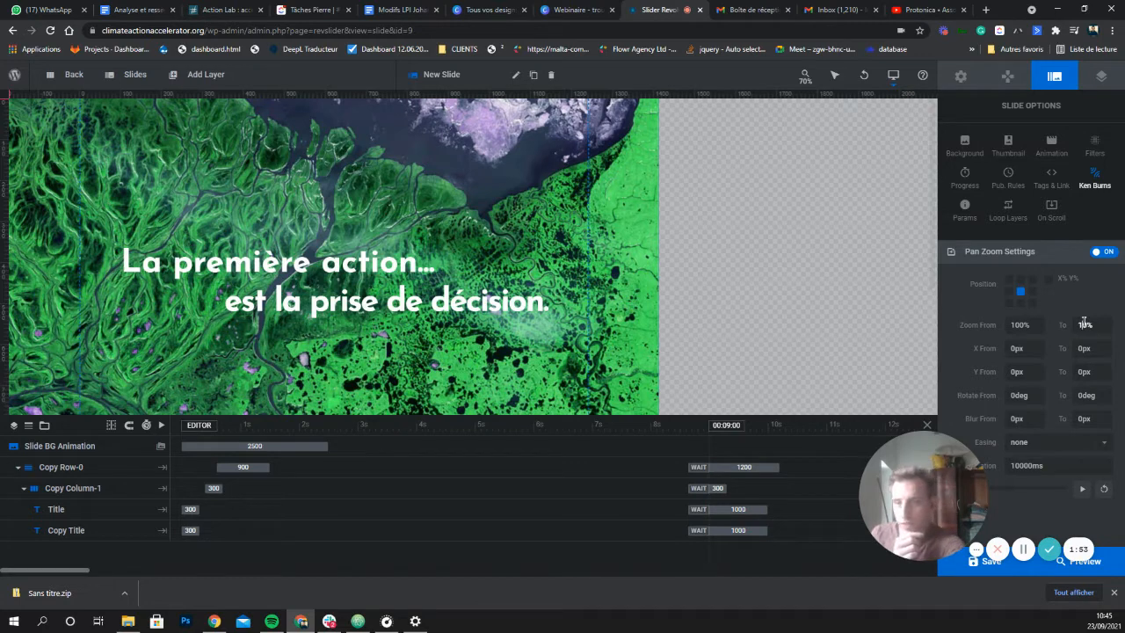
pyautogui.press('Tab')
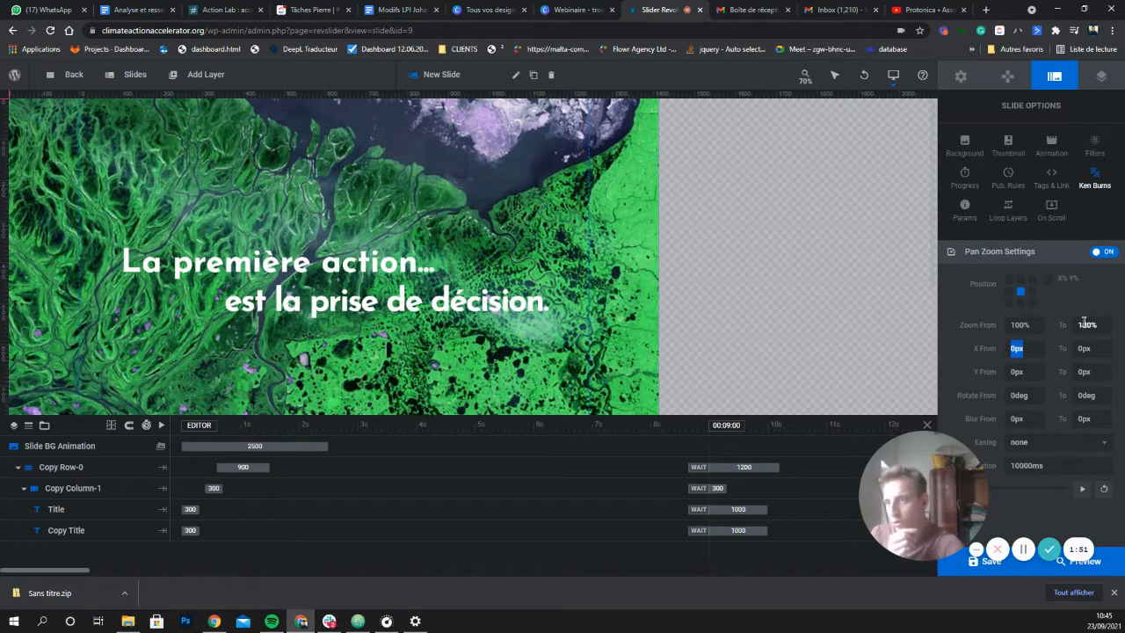
# Play the slide's timeline twice to check the background zoom effect, stopping the playback each time.
pyautogui.click(161, 425)
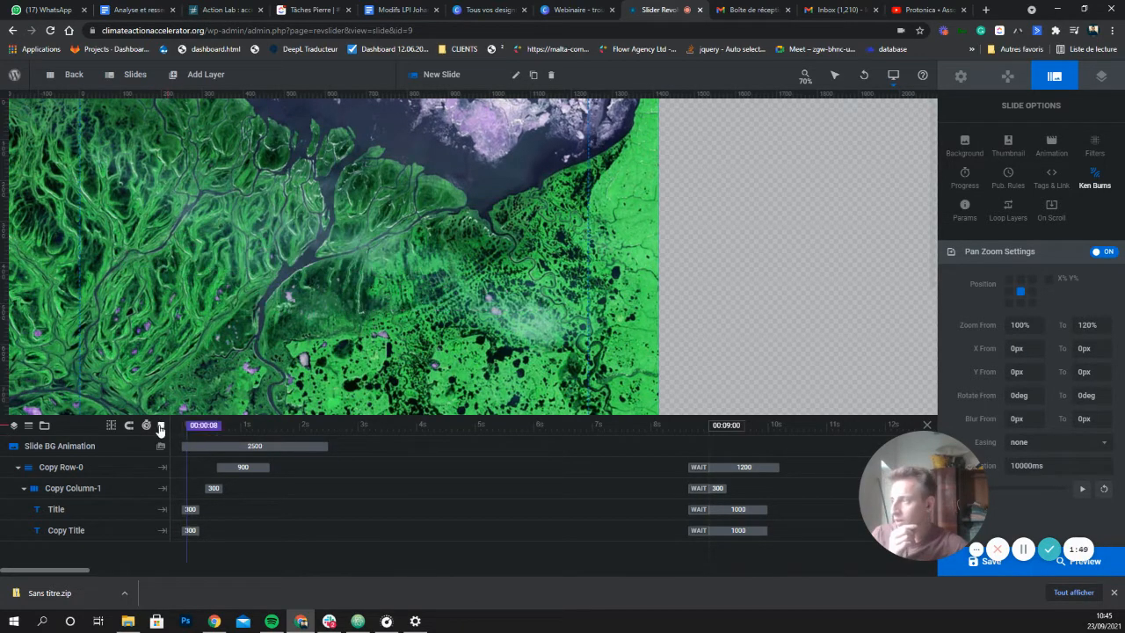
pyautogui.click(160, 427)
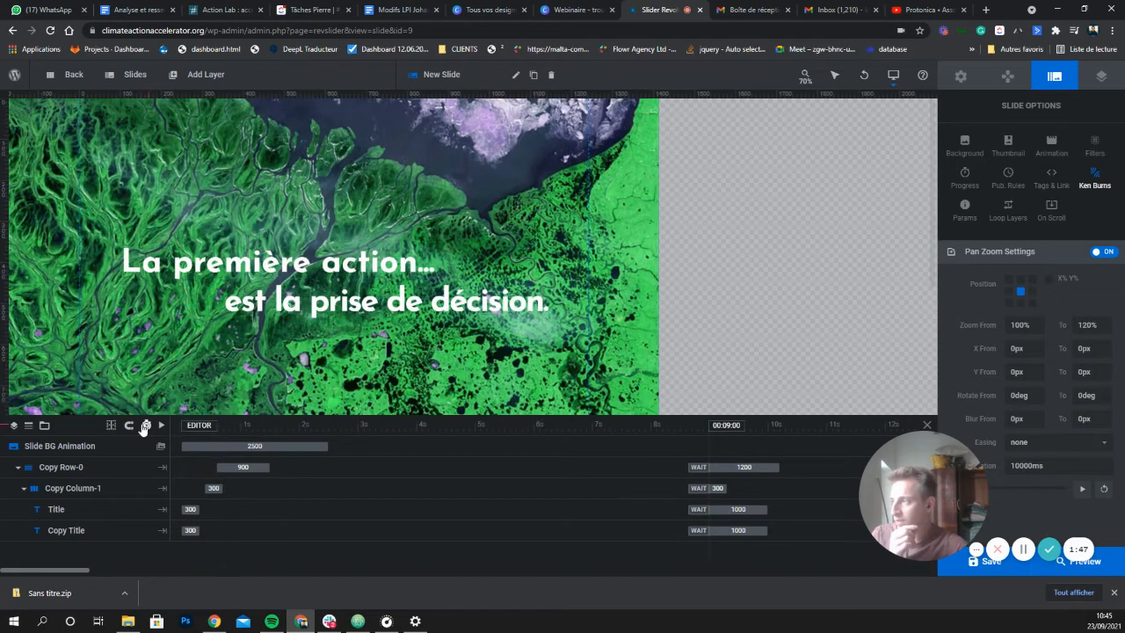
pyautogui.click(160, 426)
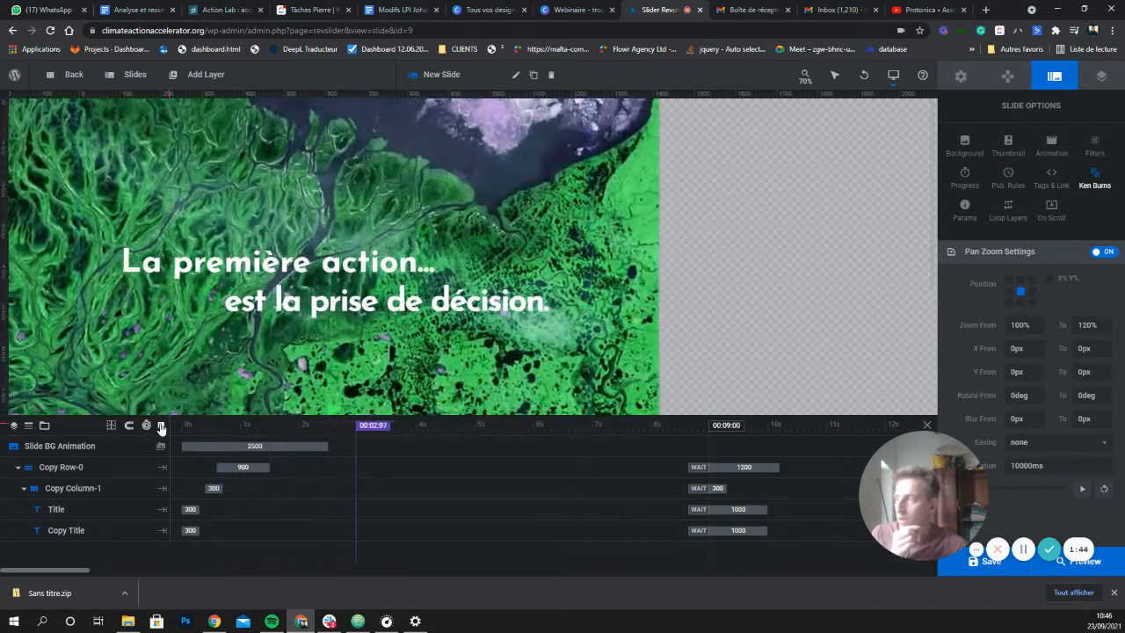
pyautogui.click(161, 426)
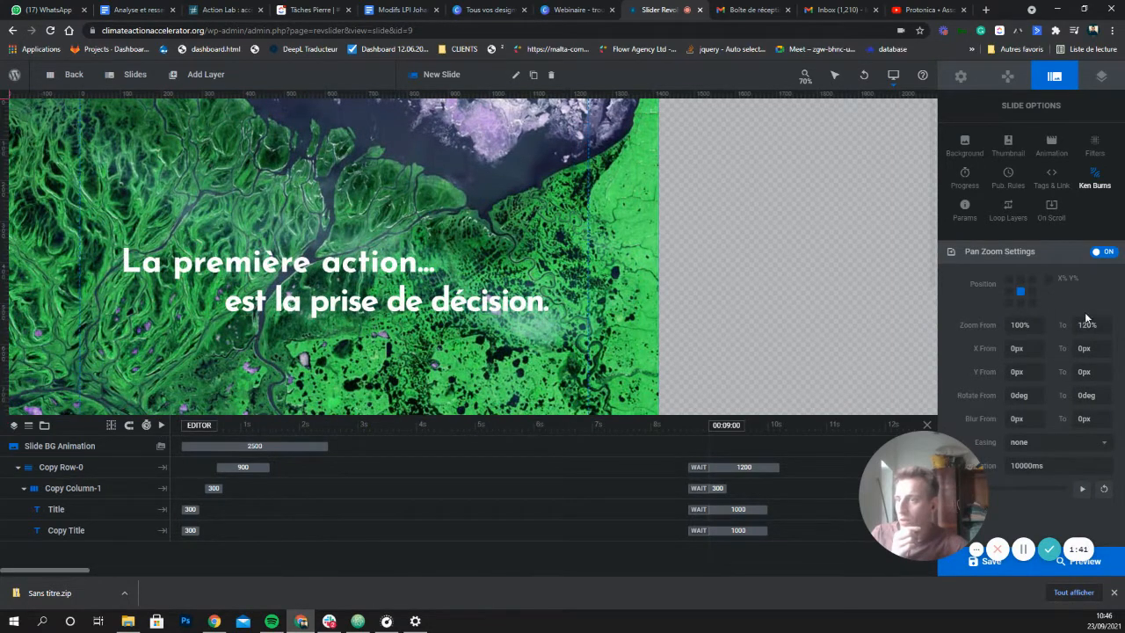
# Examine the advanced slide transition presets, previewing the Burn, Cut & Slide and Fluid effects on the background.
pyautogui.click(1051, 142)
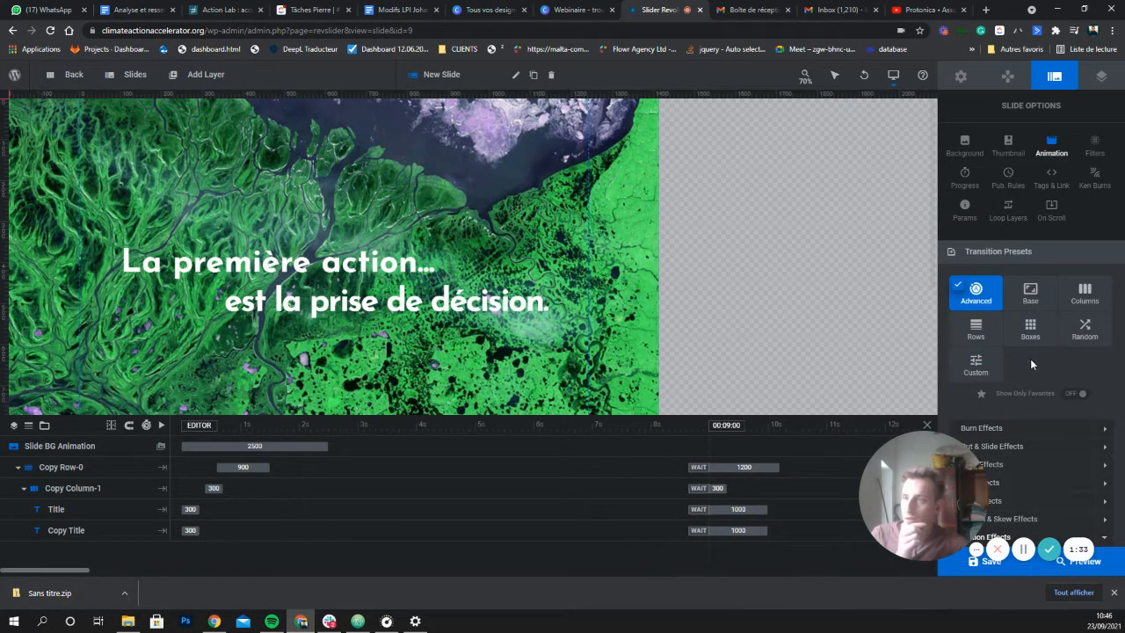
pyautogui.scroll(-2, 1030, 358)
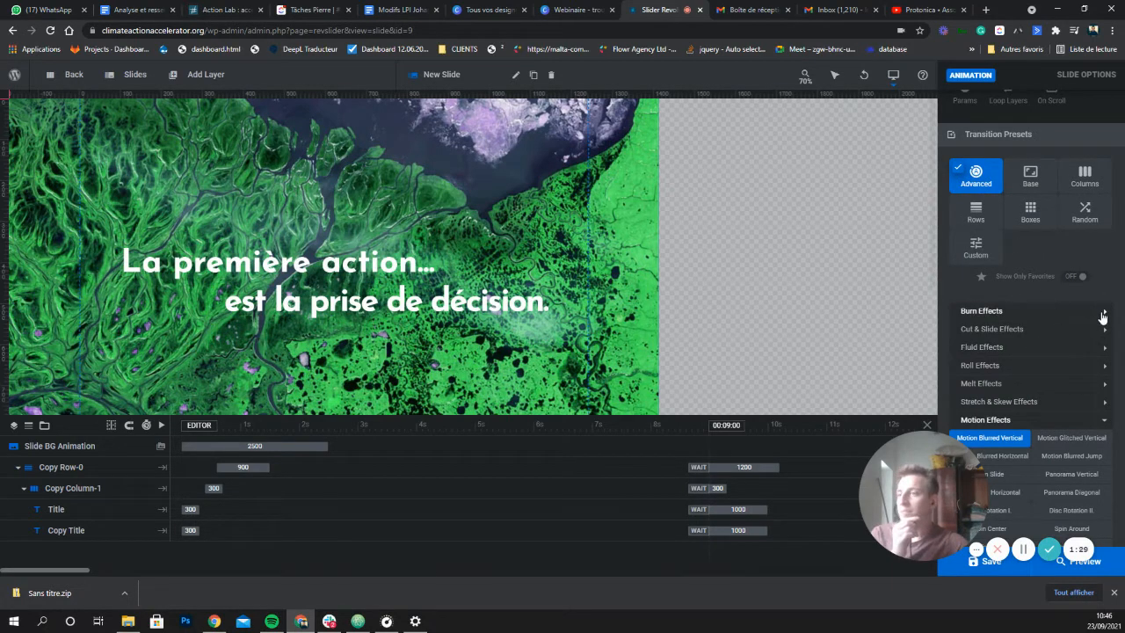
pyautogui.click(1105, 312)
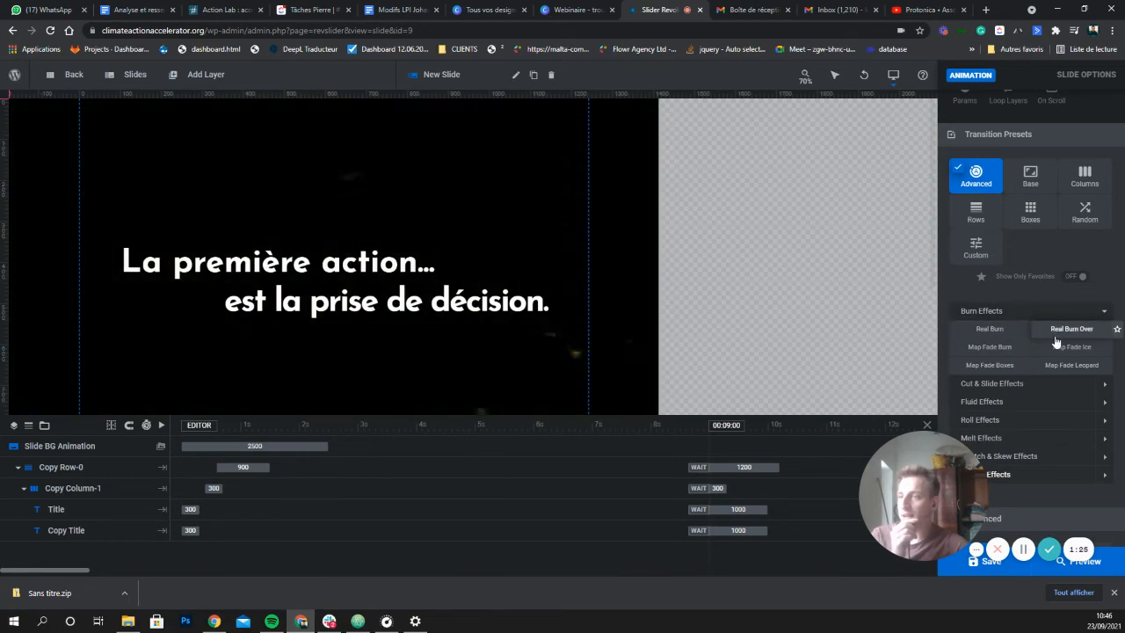
pyautogui.click(1033, 388)
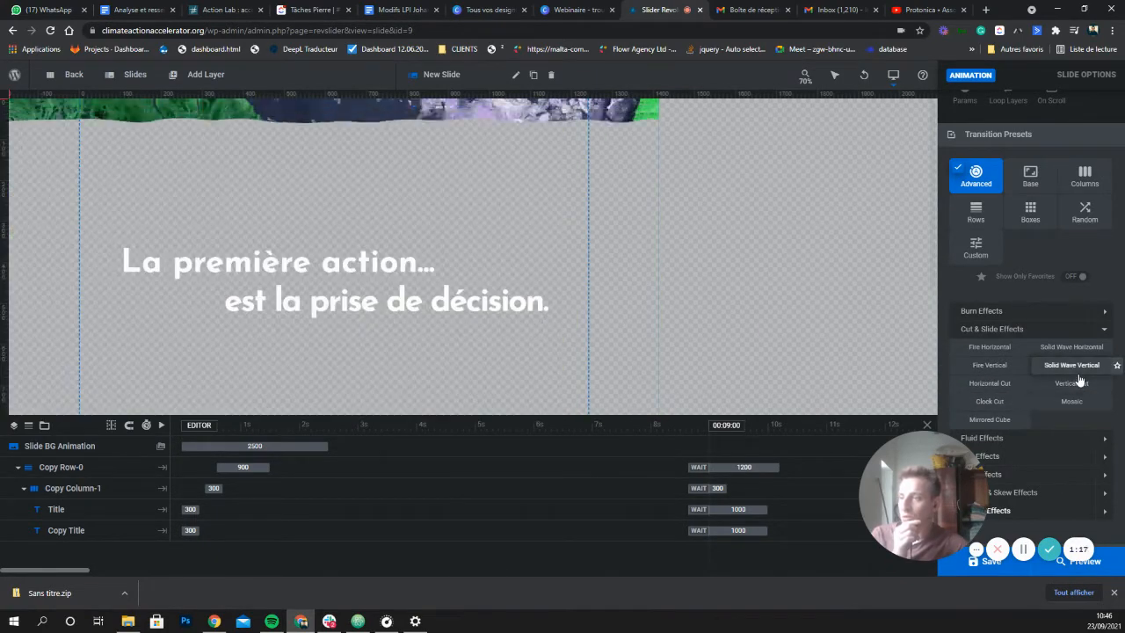
pyautogui.click(1068, 438)
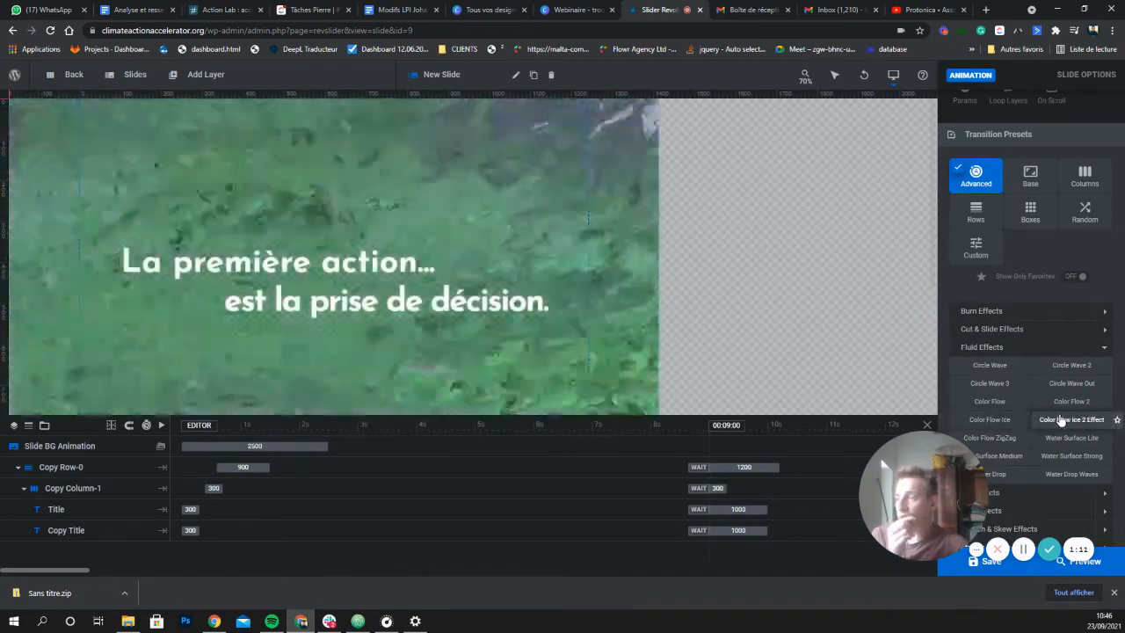
# Browse the base transition presets, including Simple Slide, and apply the Fade In transition to the slide.
pyautogui.scroll(1, 1062, 415)
pyautogui.click(1046, 236)
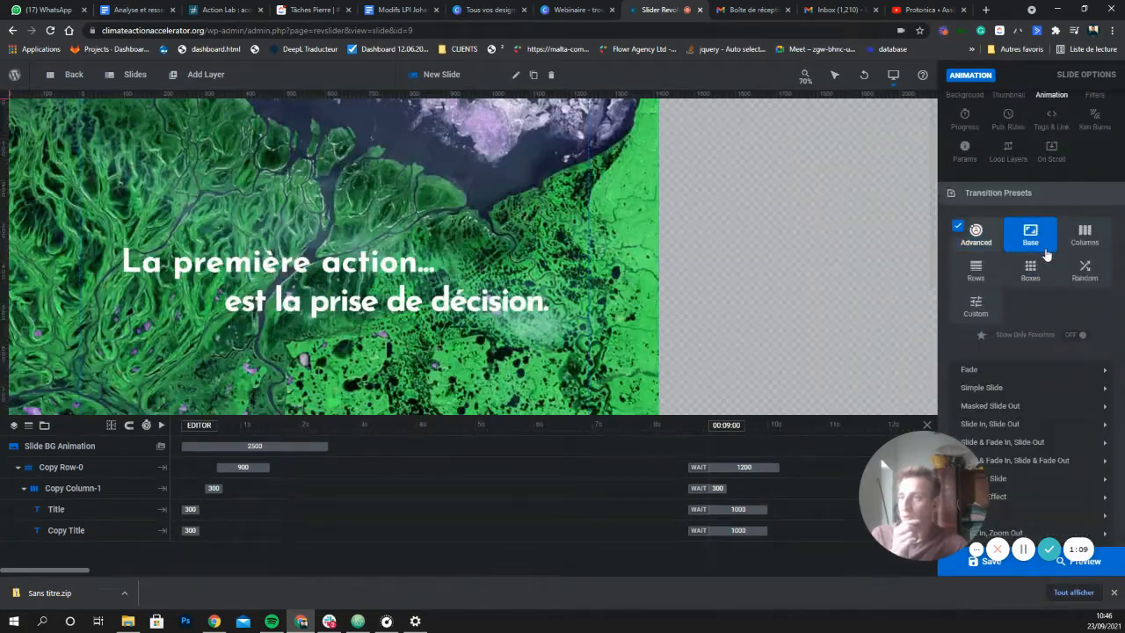
pyautogui.click(1041, 388)
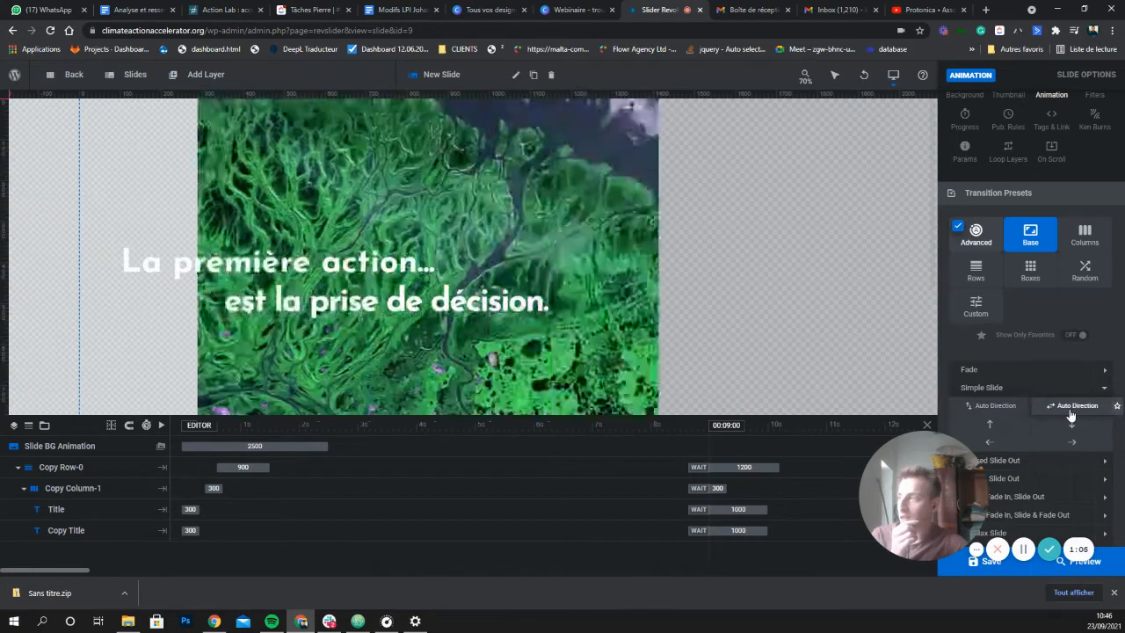
pyautogui.click(1045, 372)
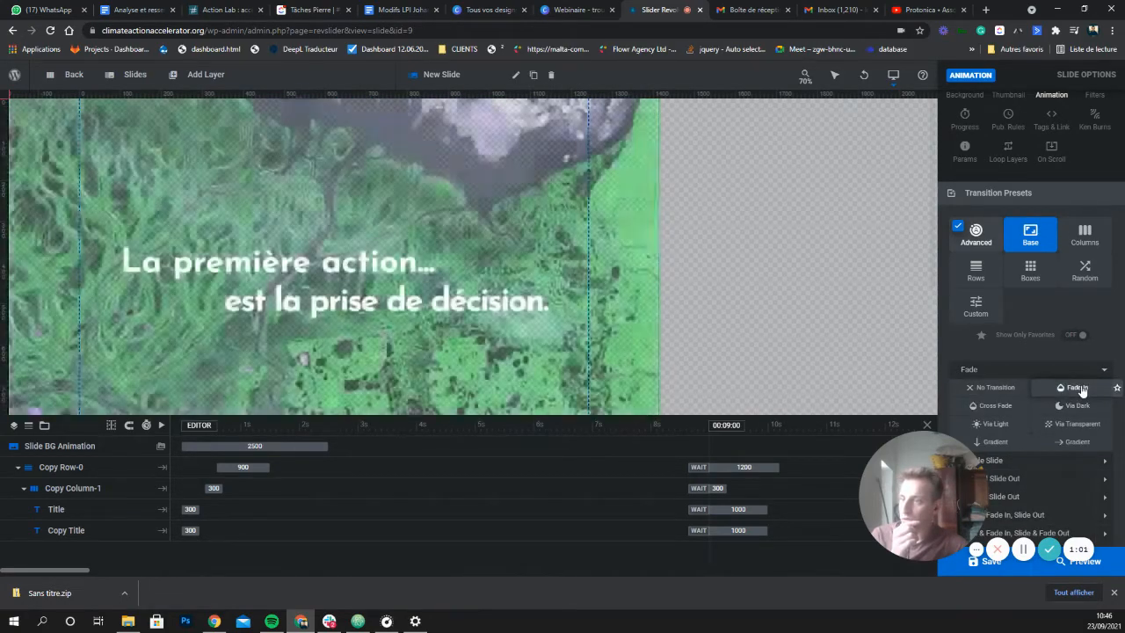
pyautogui.click(1079, 389)
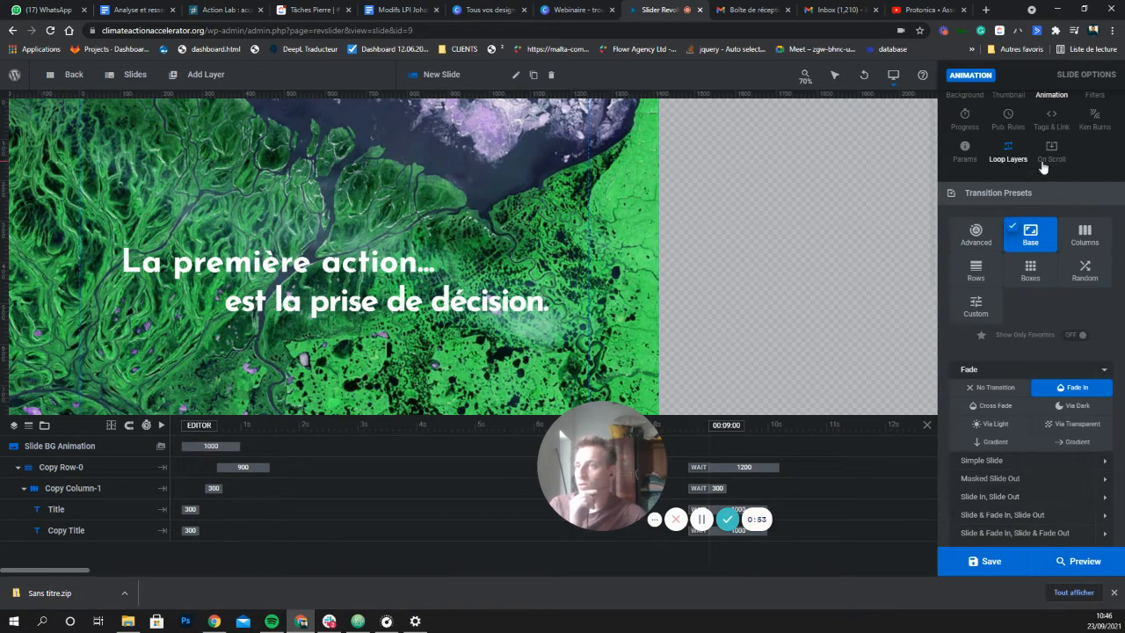
# Review the transition's advanced timing and performance settings, and save the module.
pyautogui.scroll(1, 1054, 180)
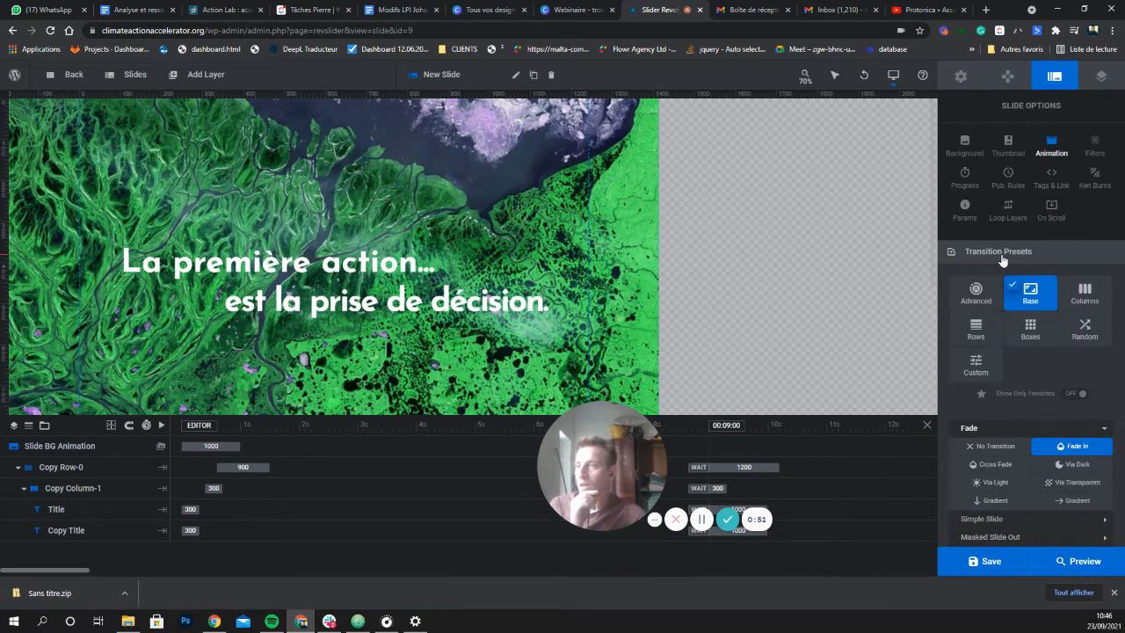
pyautogui.scroll(-8, 1037, 346)
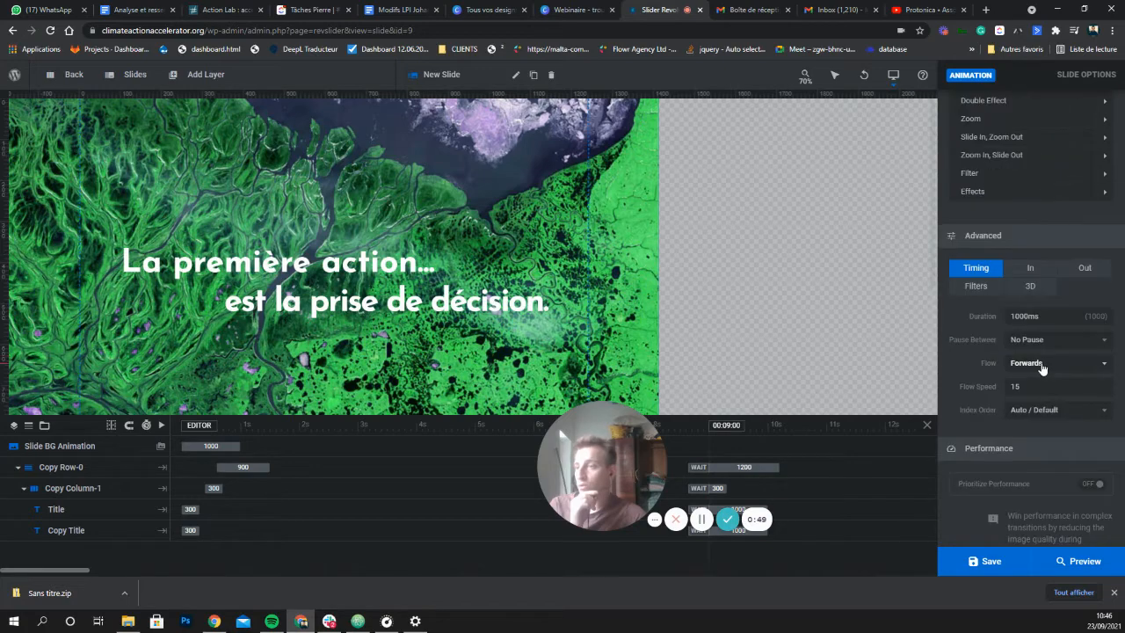
pyautogui.scroll(-2, 1042, 362)
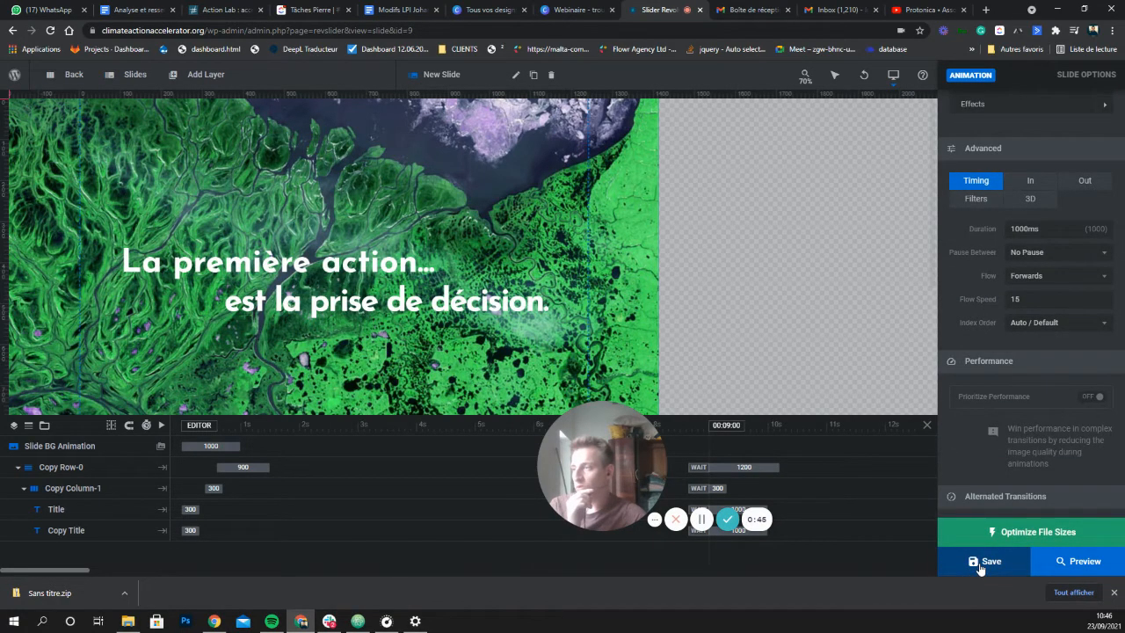
pyautogui.click(980, 566)
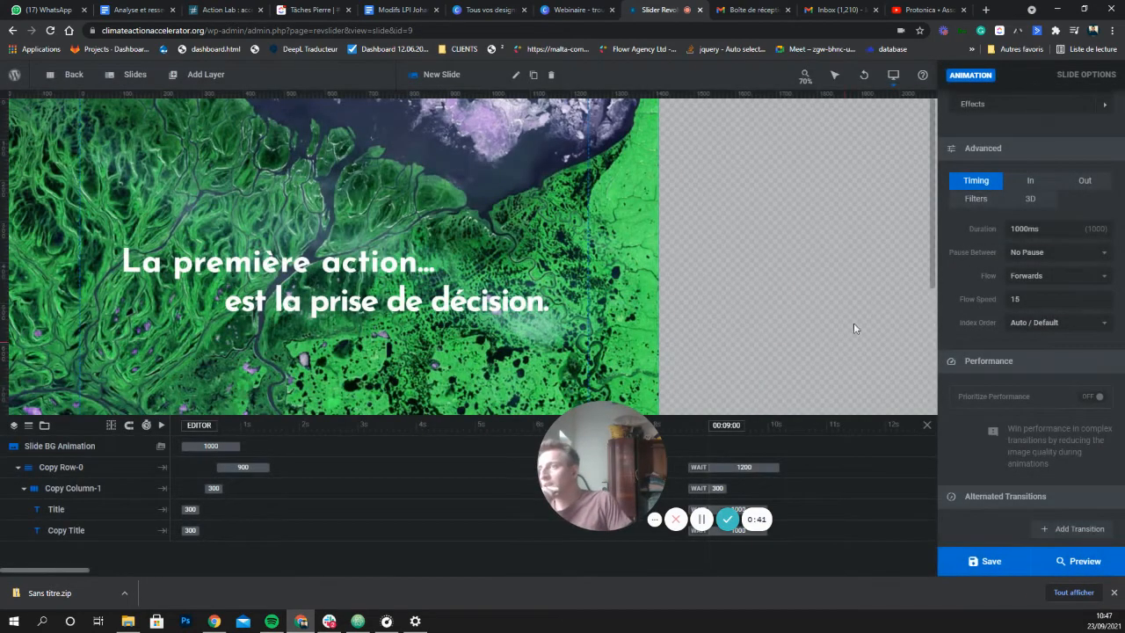
# Switch to slide #2 and select the column containing the "Nous ne les avons pas." text.
pyautogui.scroll(10, 1008, 202)
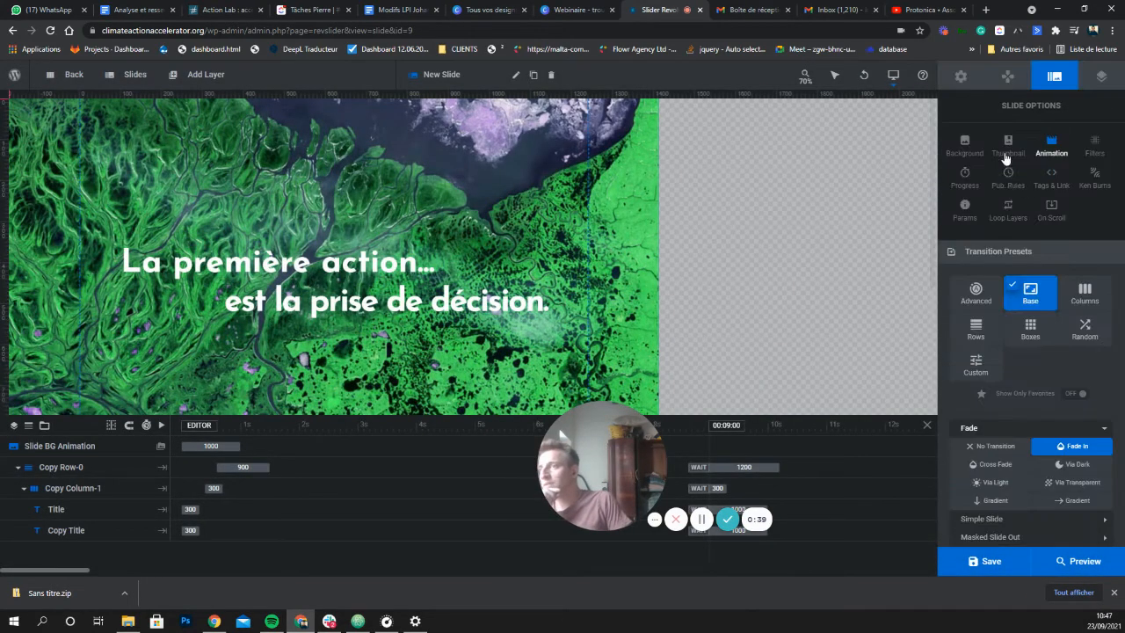
pyautogui.moveTo(134, 74)
pyautogui.click(139, 146)
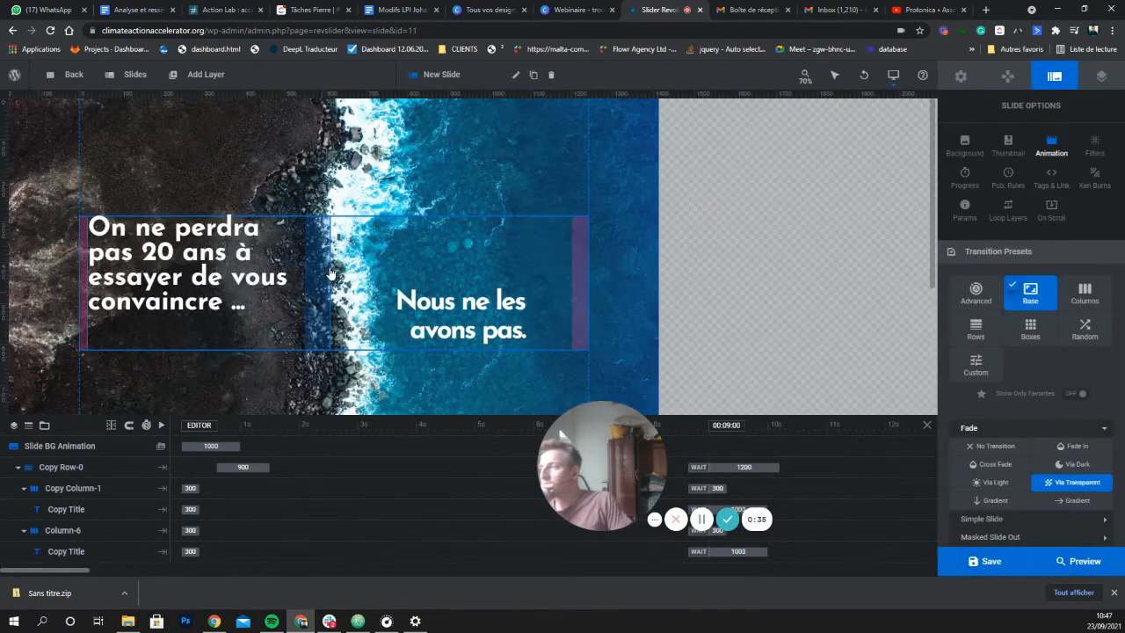
pyautogui.click(440, 269)
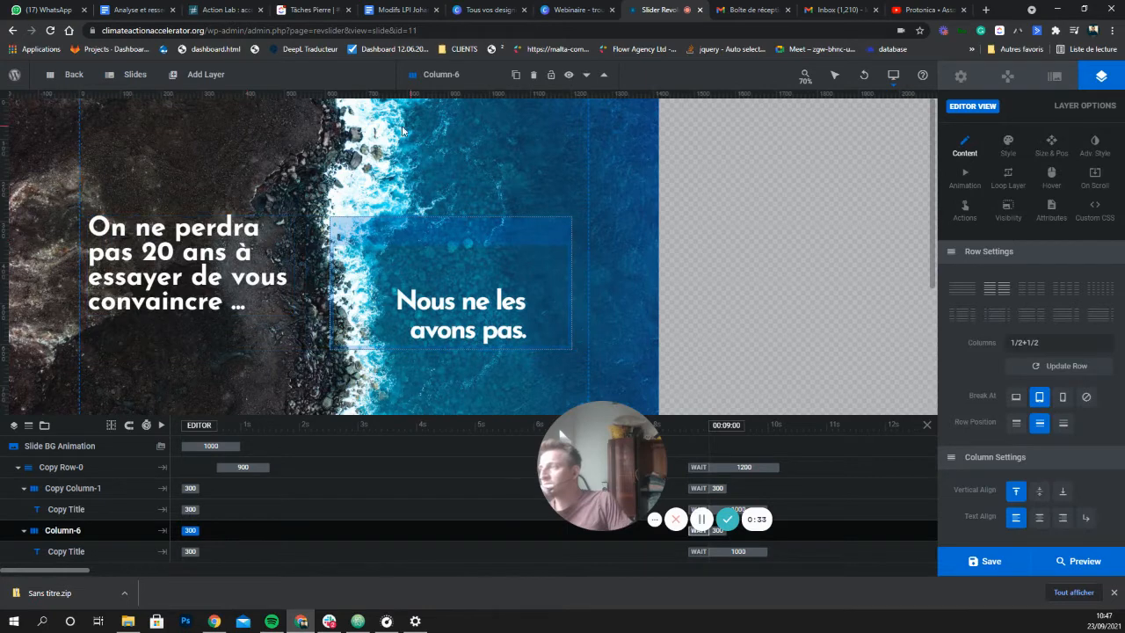
# View the module's slide list and the available options for adding new slides.
pyautogui.moveTo(204, 90)
pyautogui.moveTo(112, 81)
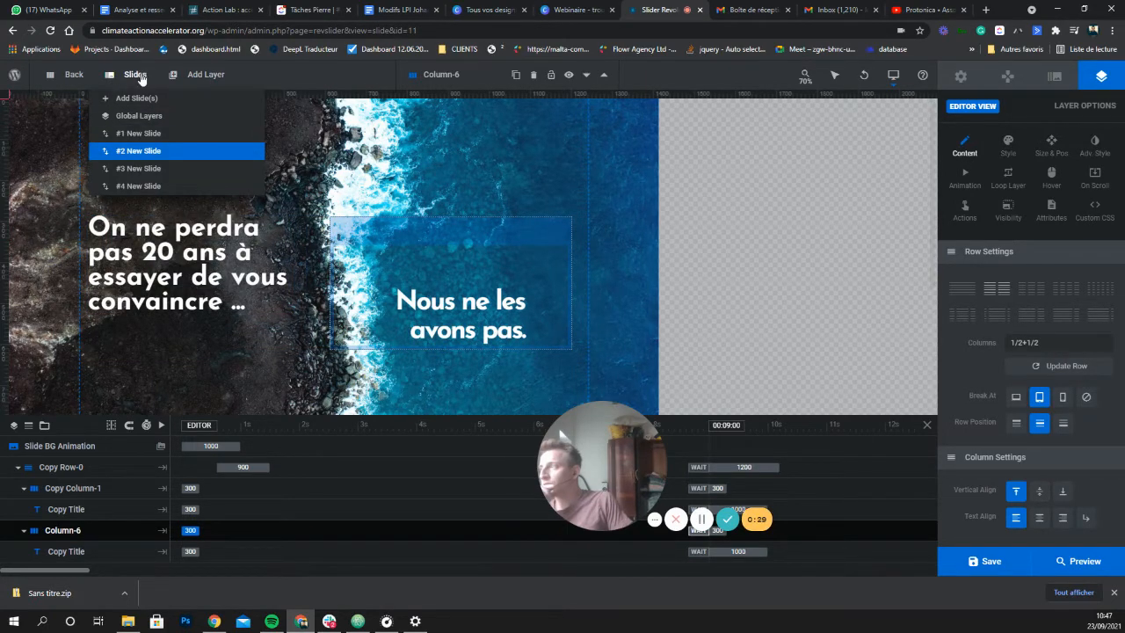
pyautogui.moveTo(143, 104)
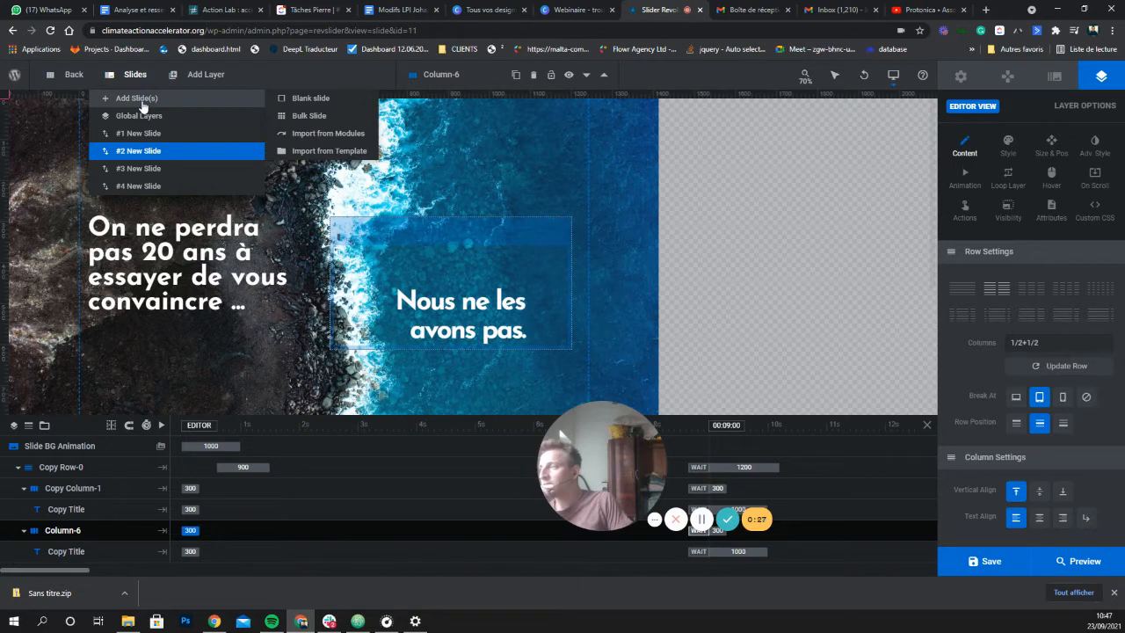